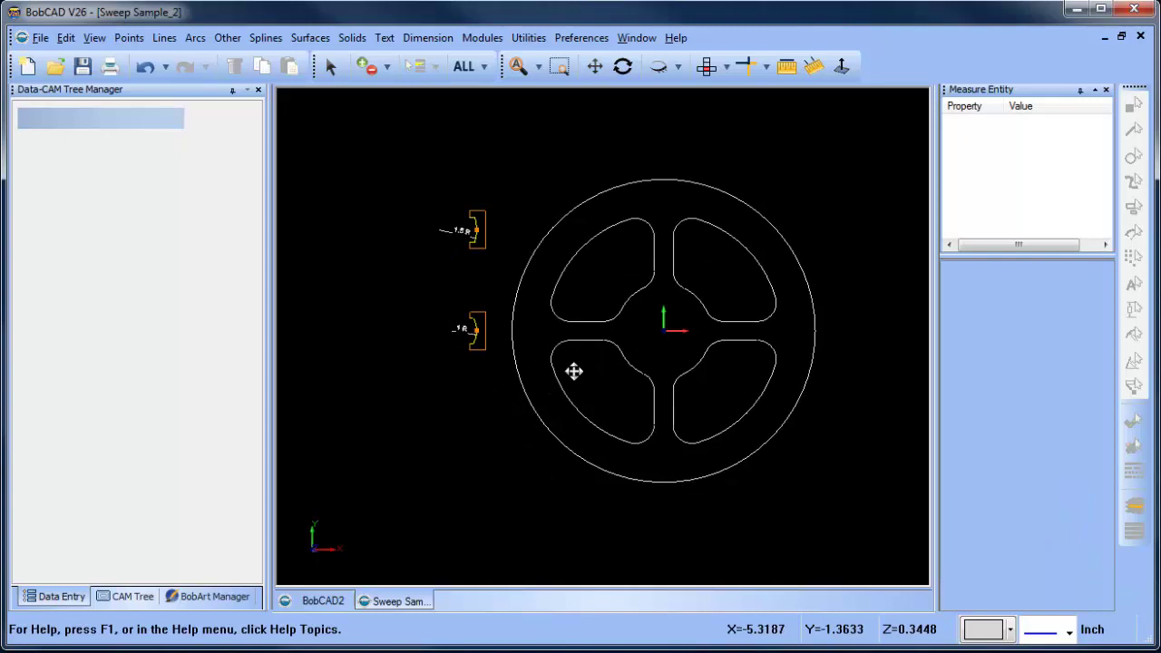
- Delete the top-left, bottom-left and bottom-right pocket outlines, keeping only the top-right pocket
{"action": "scroll", "coordinate": [554, 362], "scroll_direction": "up", "scroll_amount": 4}
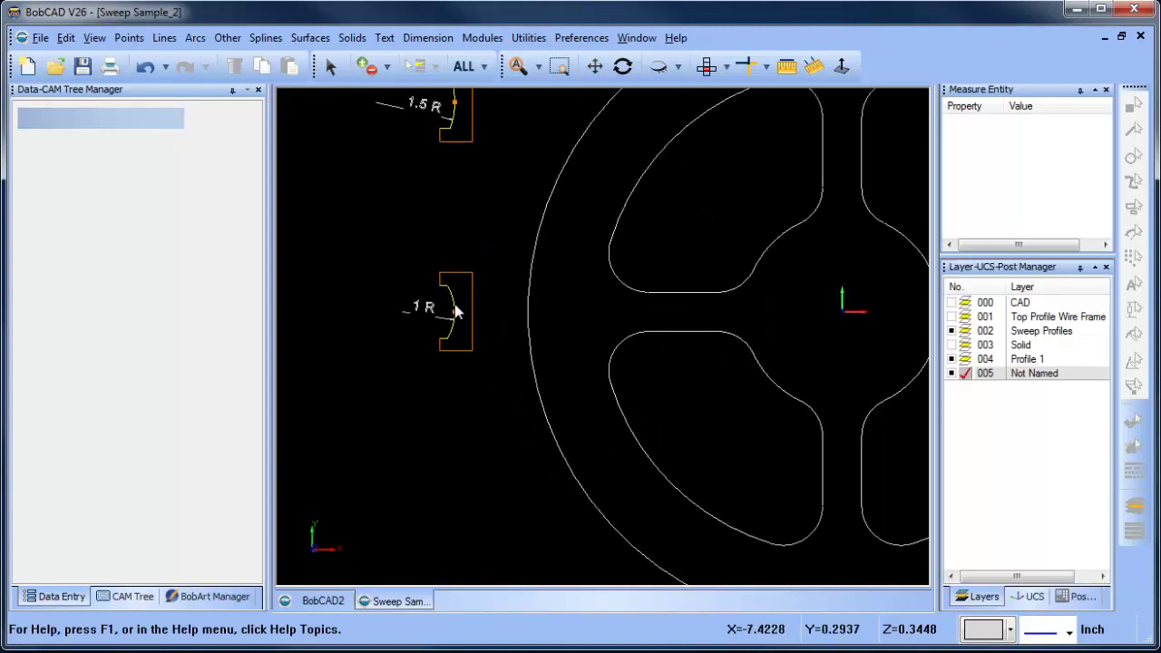
{"action": "scroll", "coordinate": [467, 286], "scroll_direction": "down", "scroll_amount": 3}
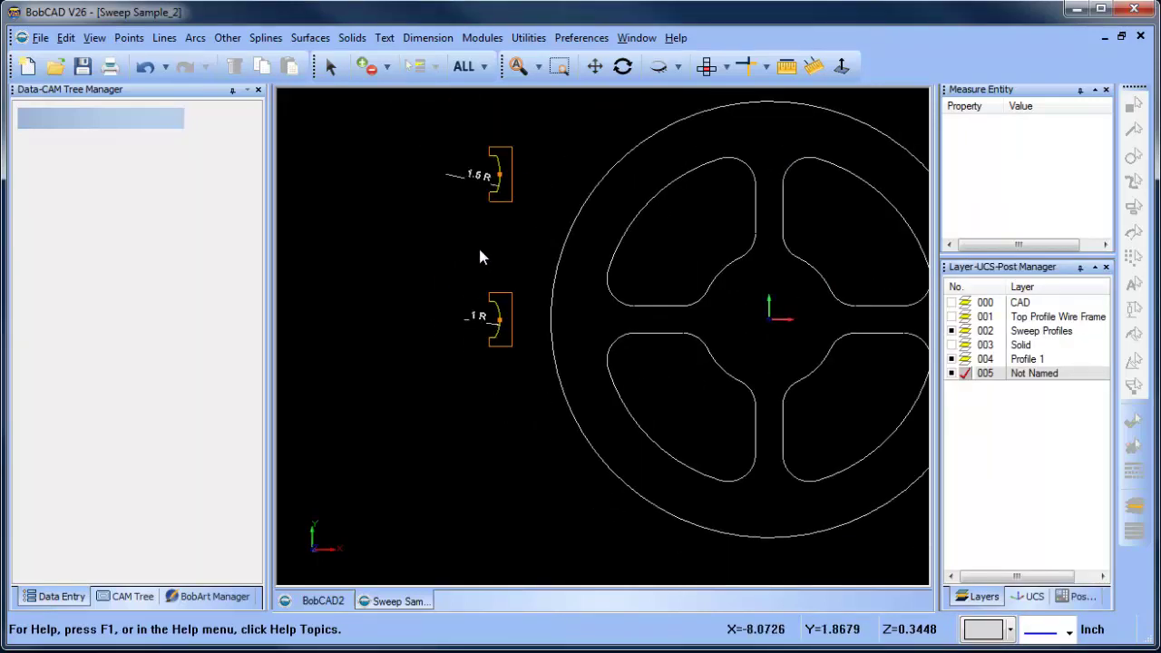
{"action": "scroll", "coordinate": [476, 308], "scroll_direction": "up", "scroll_amount": 1}
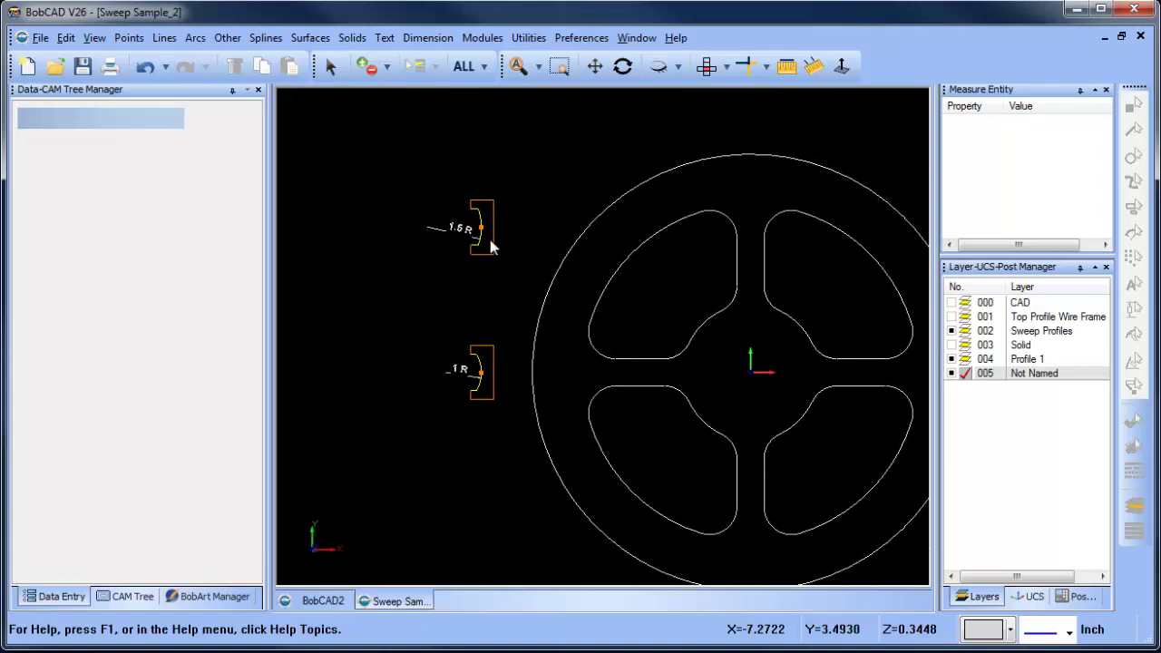
{"action": "middle_click_drag", "start_coordinate": [764, 352], "coordinate": [629, 319]}
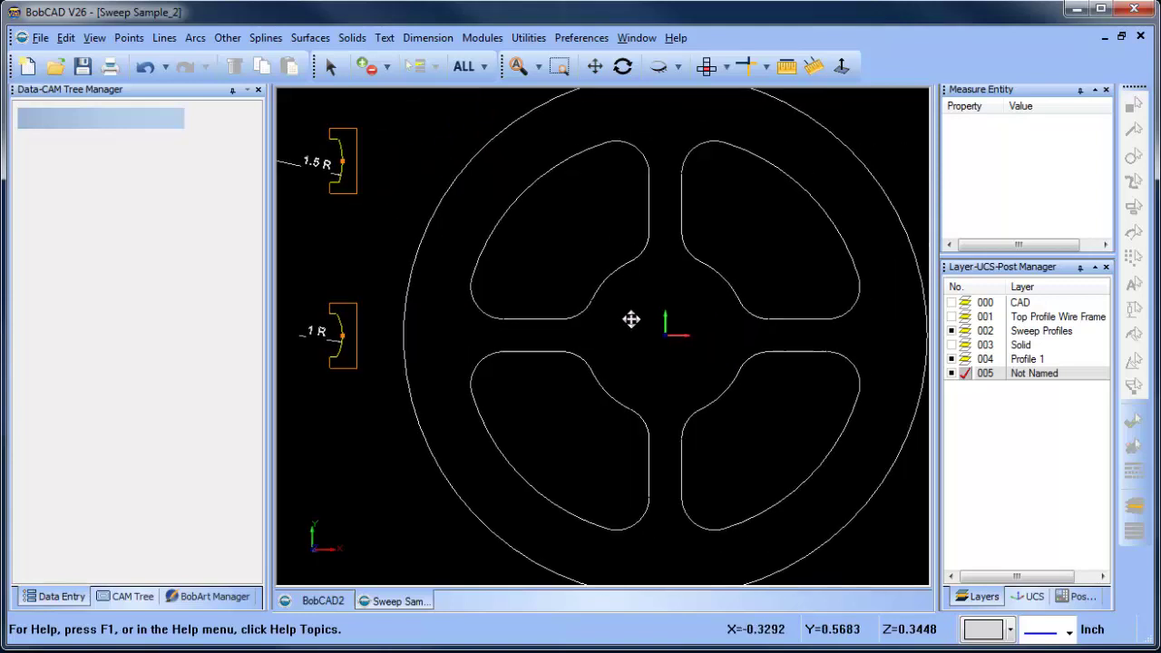
{"action": "scroll", "coordinate": [628, 272], "scroll_direction": "up", "scroll_amount": 2}
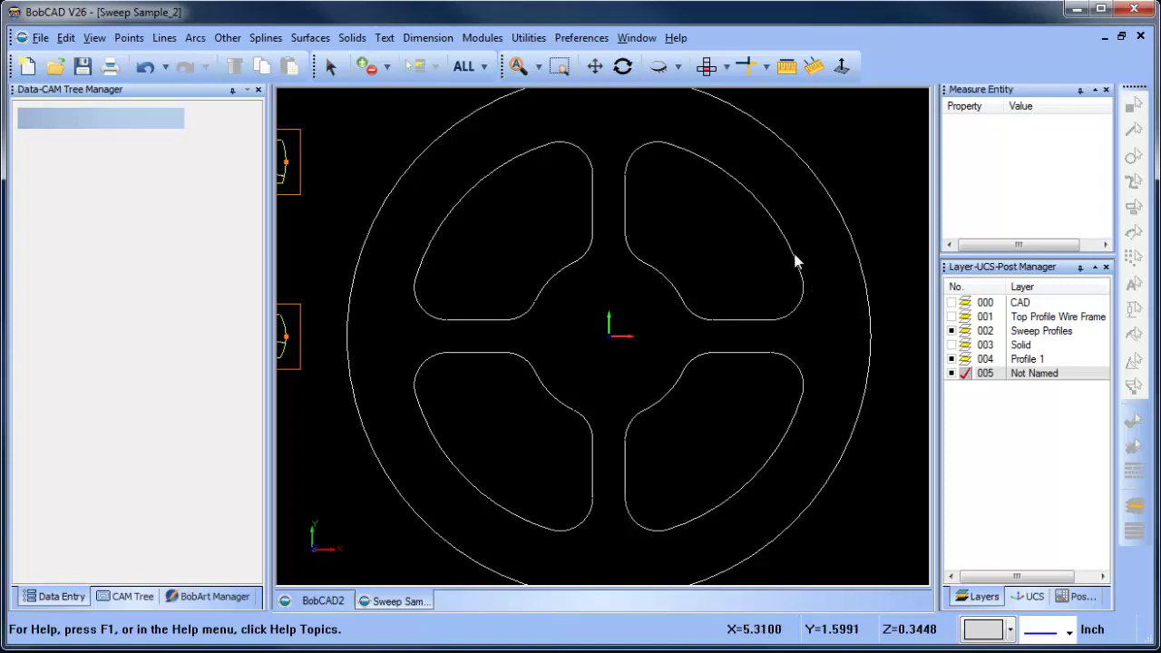
{"action": "scroll", "coordinate": [559, 238], "scroll_direction": "down", "scroll_amount": 2}
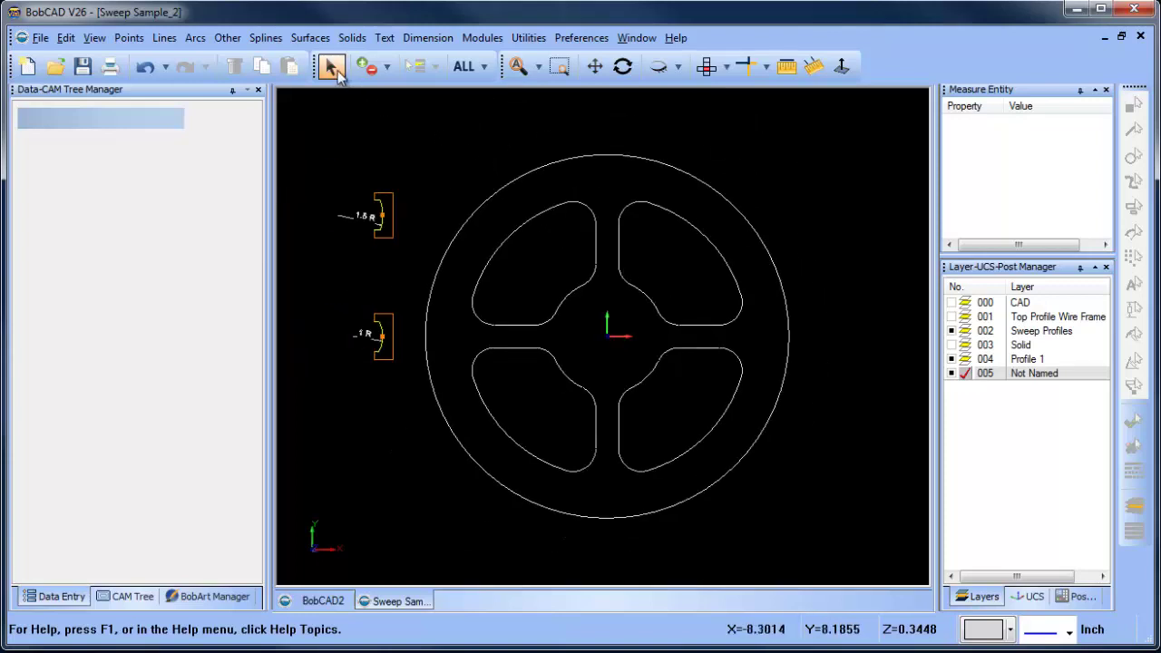
{"action": "left_click", "coordinate": [332, 67]}
{"action": "left_click", "coordinate": [556, 206]}
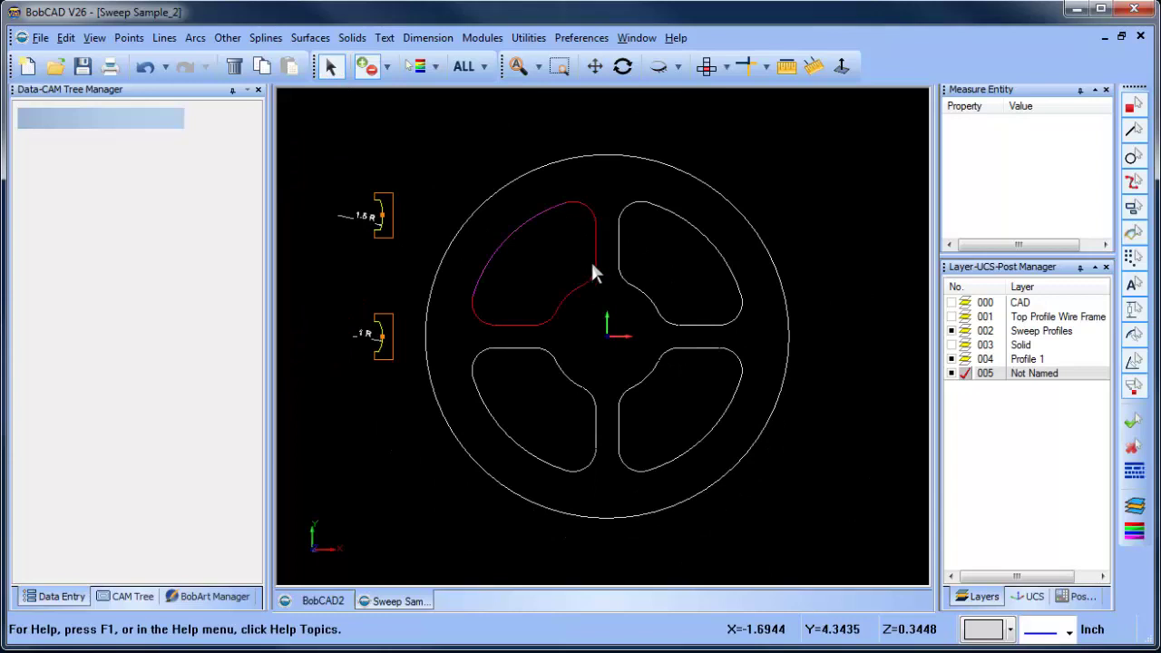
{"action": "left_click", "coordinate": [519, 350]}
{"action": "left_click", "coordinate": [649, 368]}
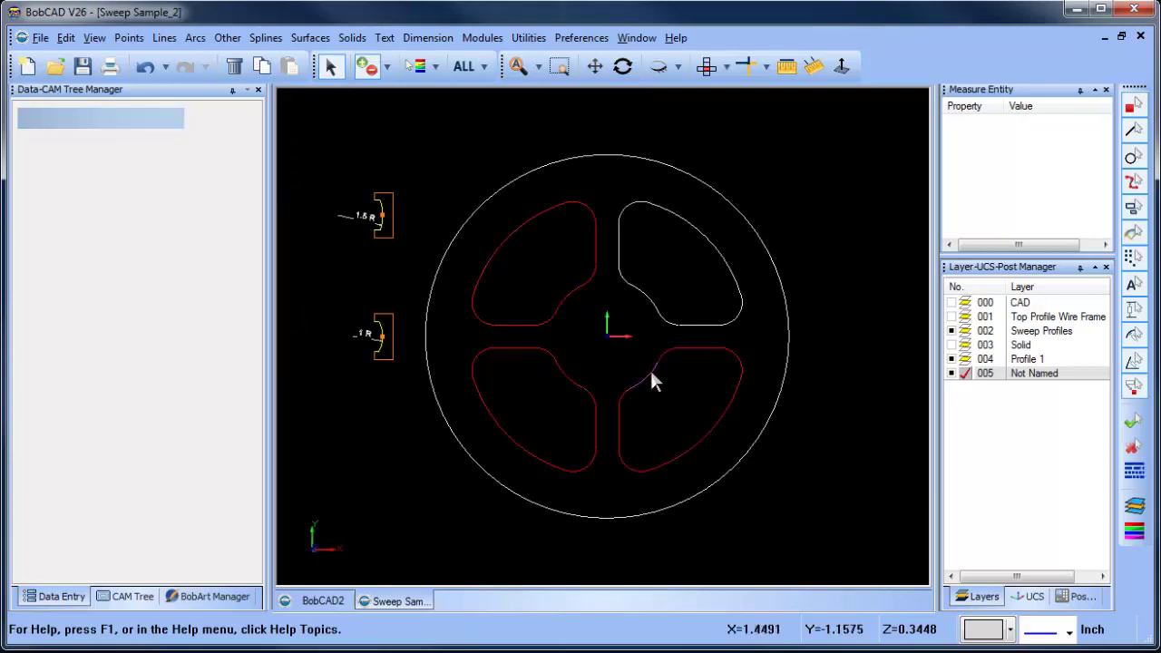
{"action": "key", "text": "Delete"}
{"action": "scroll", "coordinate": [642, 249], "scroll_direction": "up", "scroll_amount": 2}
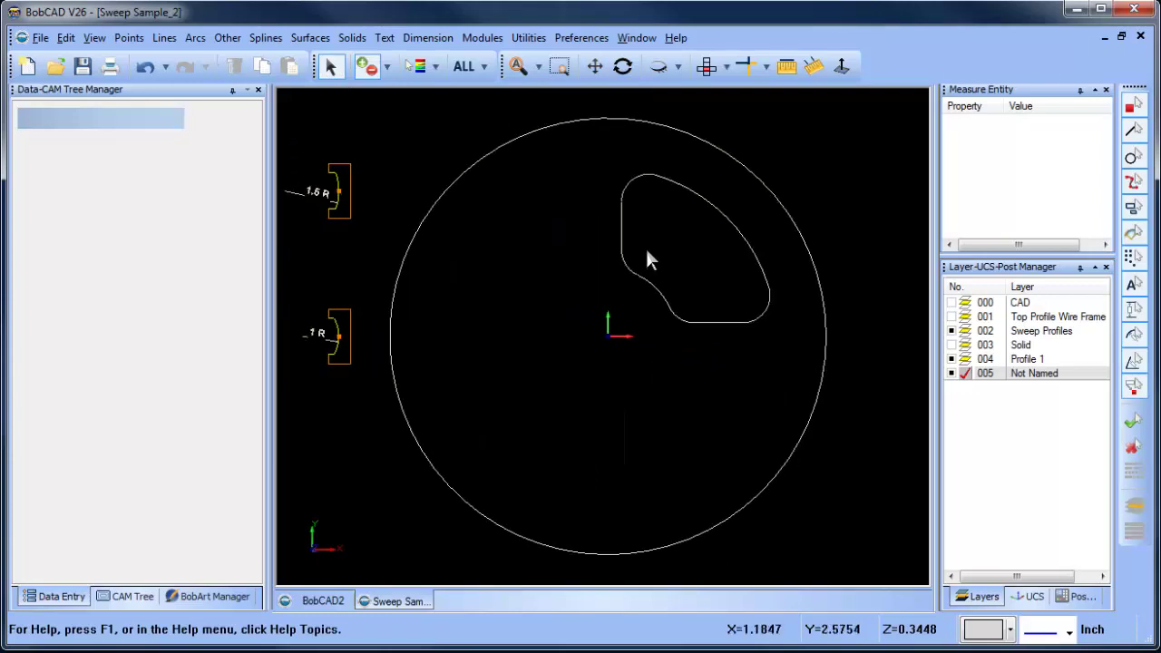
{"action": "middle_click_drag", "start_coordinate": [644, 246], "coordinate": [625, 306]}
{"action": "scroll", "coordinate": [580, 225], "scroll_direction": "down", "scroll_amount": 1}
- Measure the pocket's top-left corner arc (0.75 radius) and delete it
{"action": "left_click", "coordinate": [815, 69]}
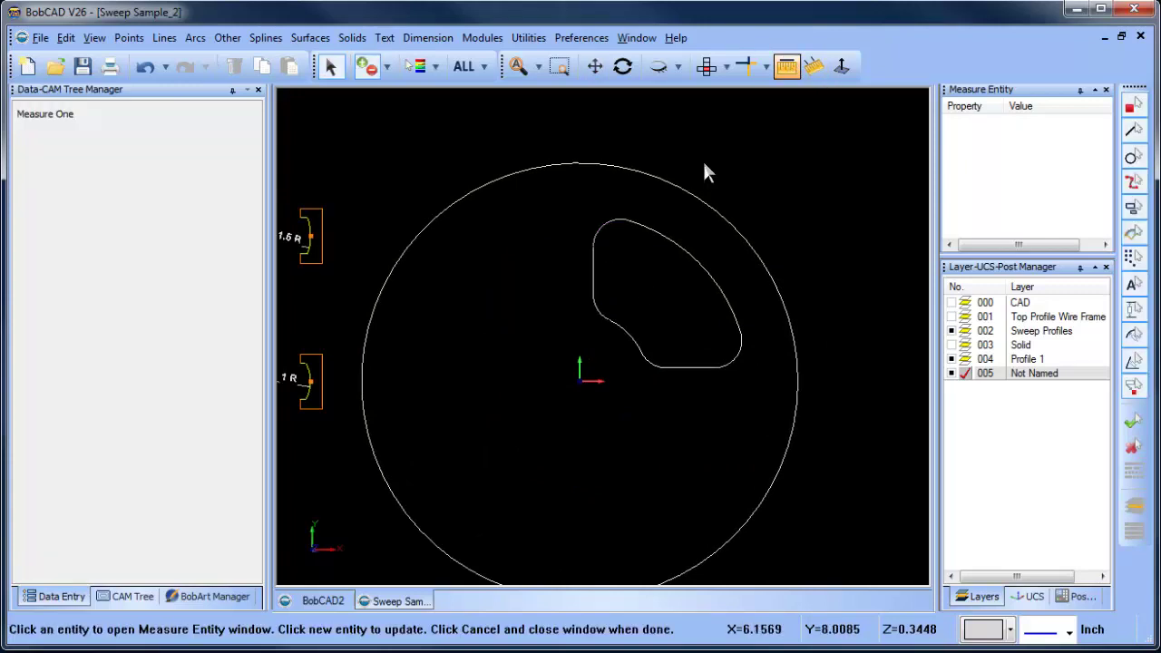
{"action": "left_click", "coordinate": [596, 237]}
{"action": "right_click", "coordinate": [657, 266]}
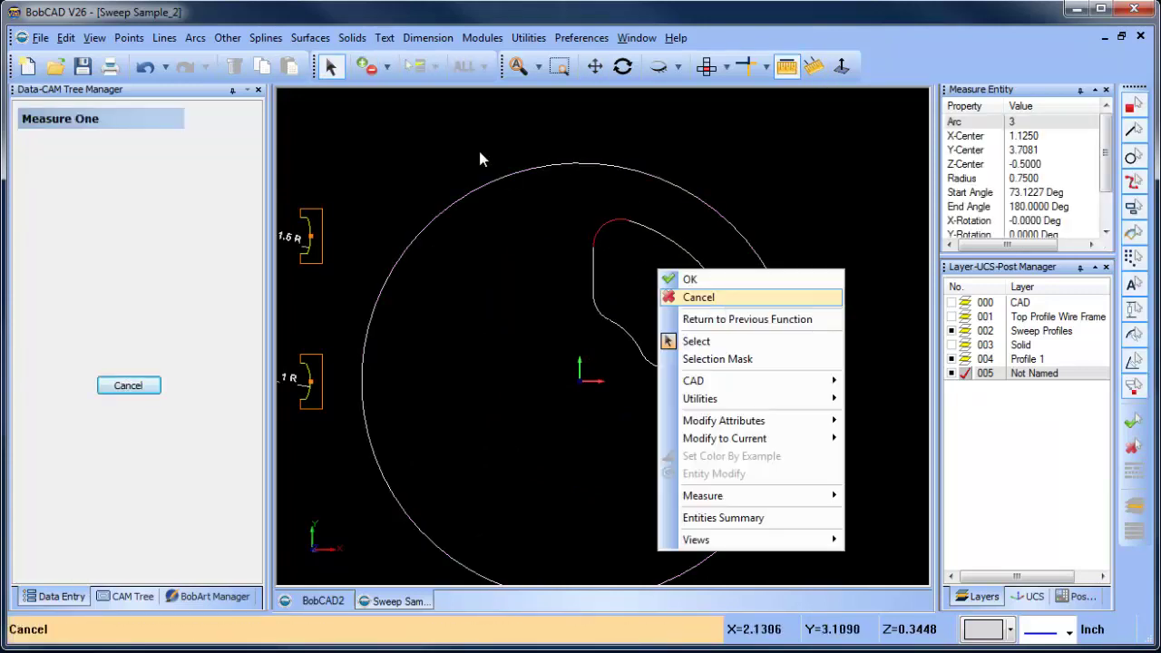
{"action": "left_click", "coordinate": [686, 296]}
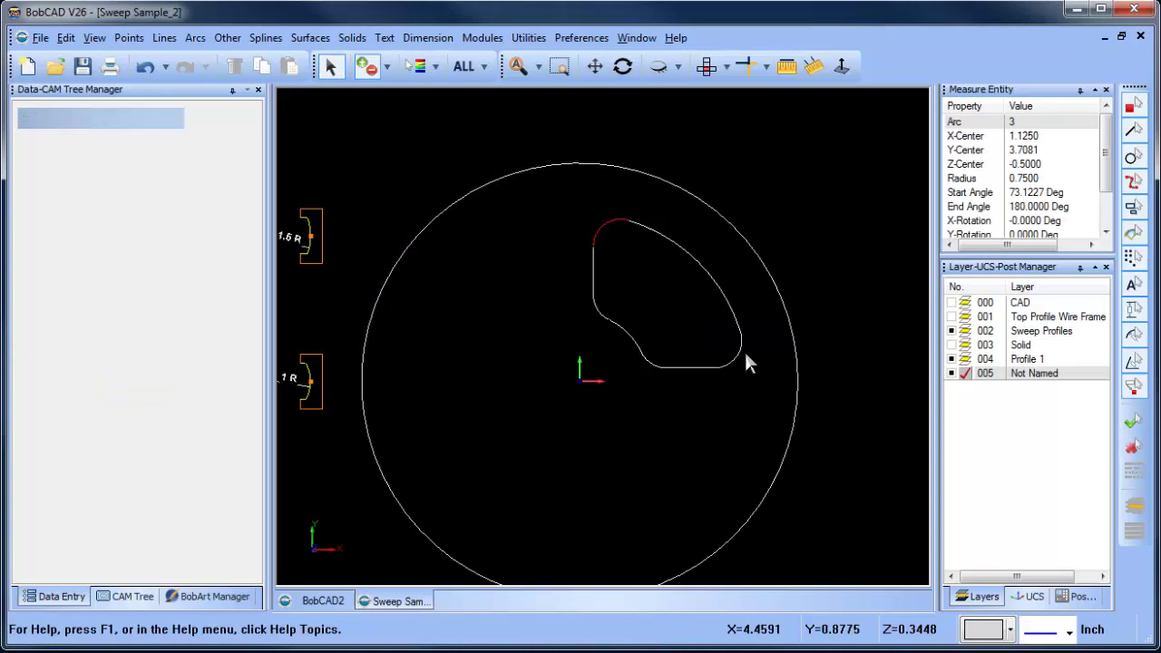
{"action": "key", "text": "Delete"}
- Delete the pocket's lower-right corner arc
{"action": "left_click", "coordinate": [767, 67]}
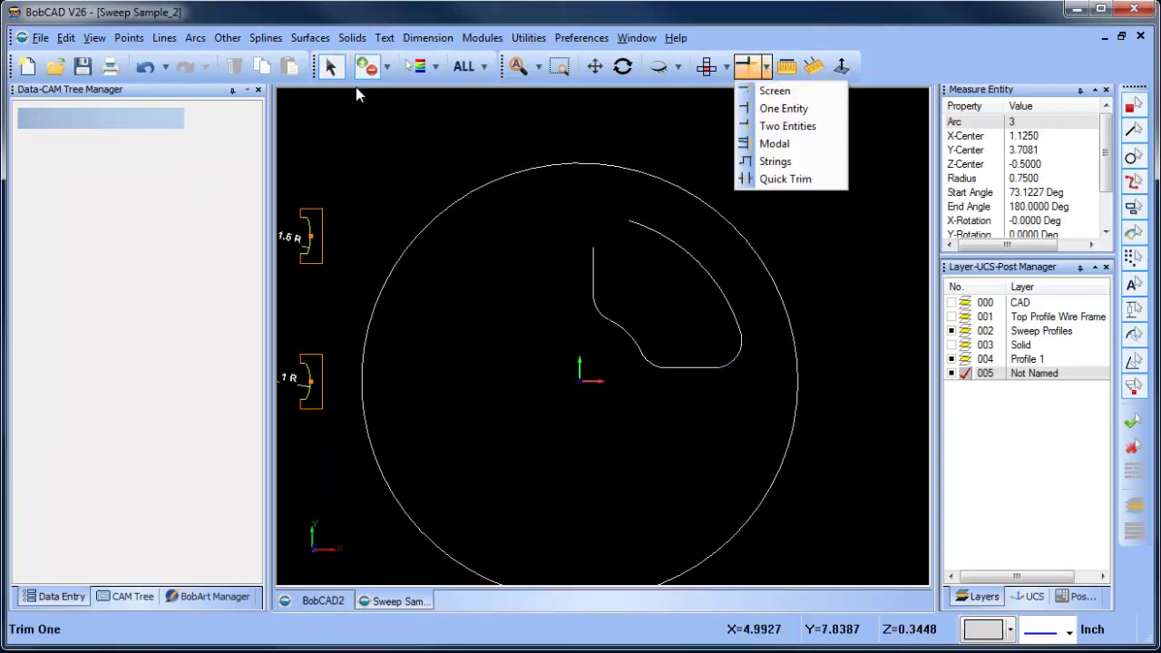
{"action": "left_click", "coordinate": [735, 357]}
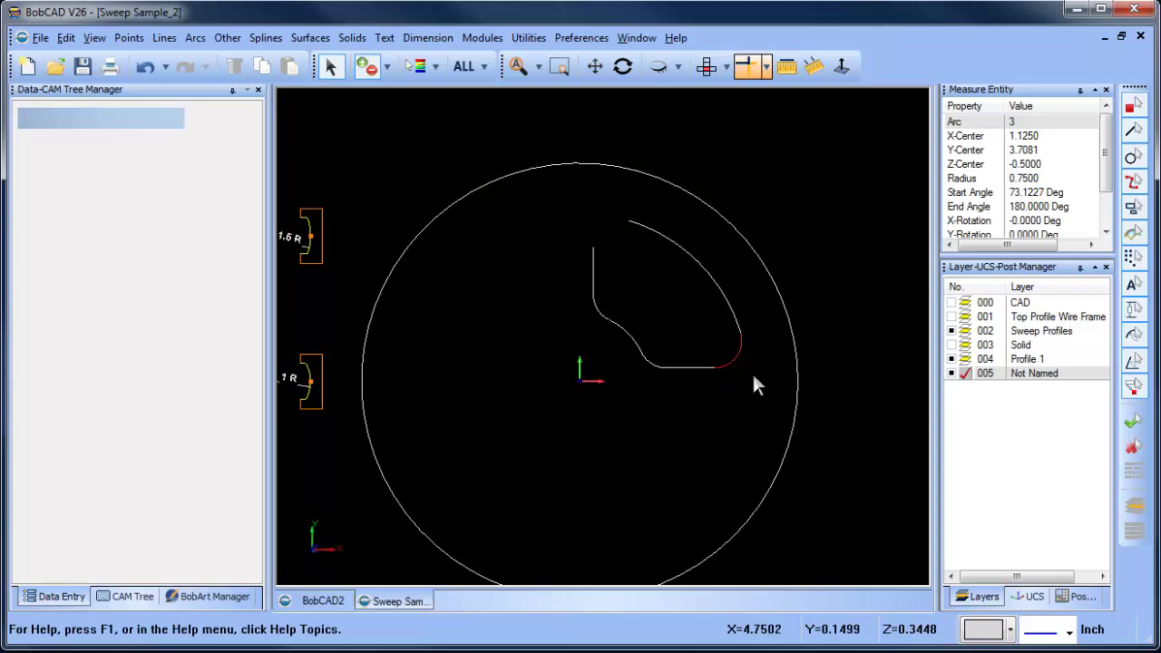
{"action": "left_click", "coordinate": [751, 374]}
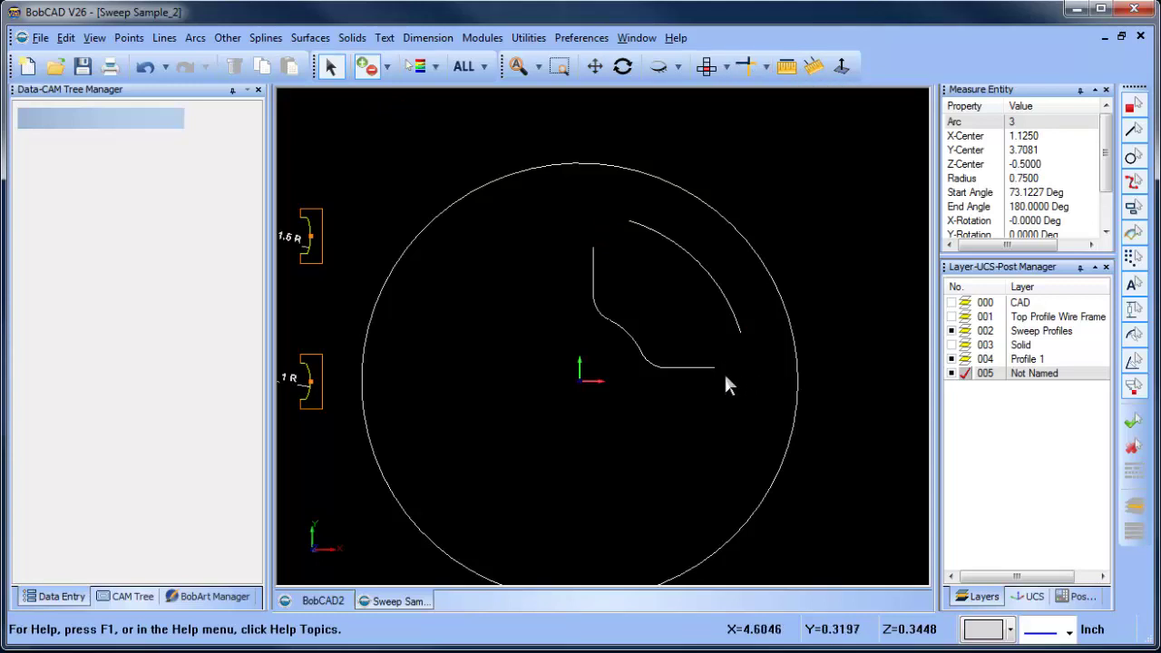
- Extend the vertical line, horizontal line and both outer-arc ends to the screen so they cross
{"action": "left_click", "coordinate": [767, 67]}
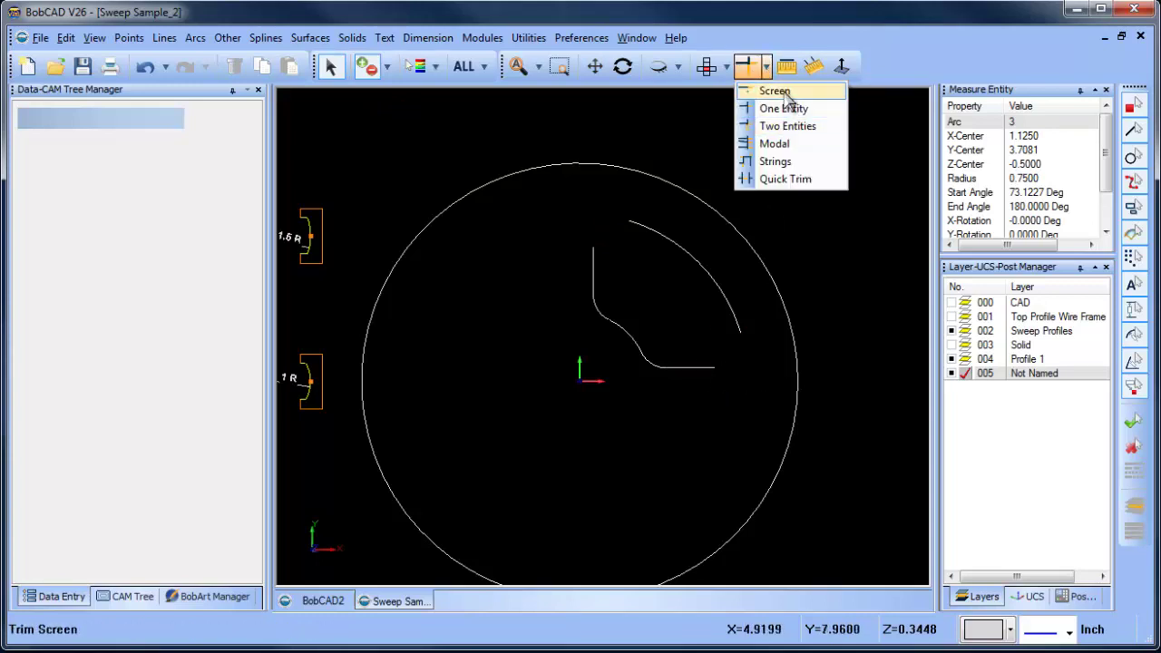
{"action": "left_click", "coordinate": [772, 91]}
{"action": "left_click", "coordinate": [593, 255]}
{"action": "left_click", "coordinate": [592, 189]}
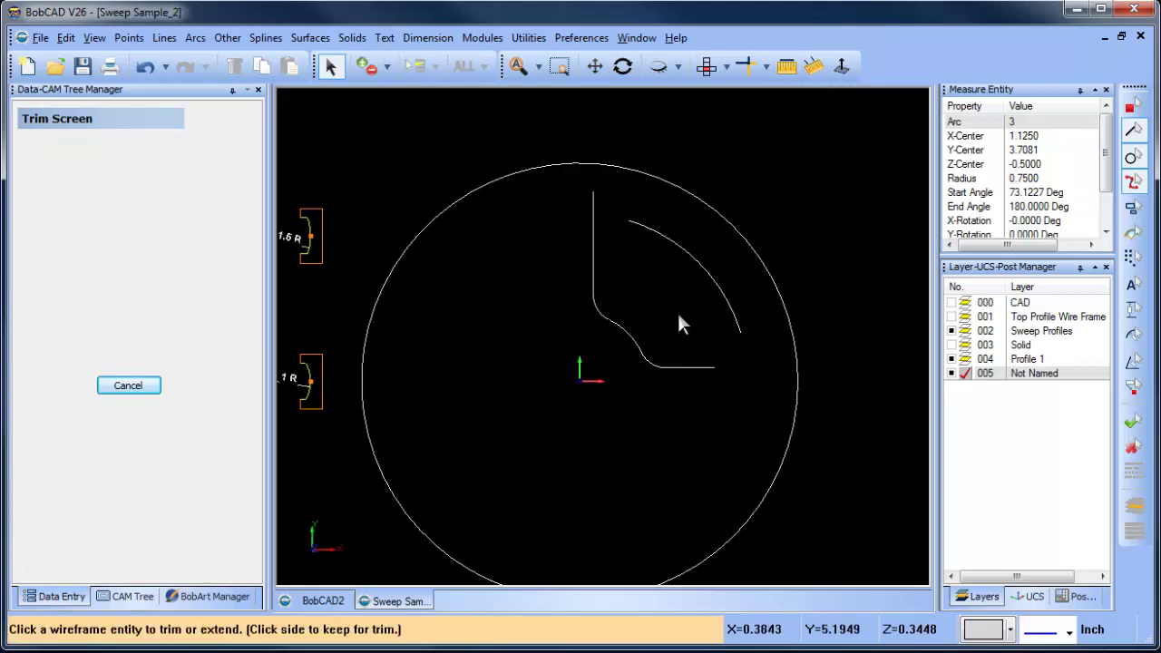
{"action": "left_click", "coordinate": [706, 368]}
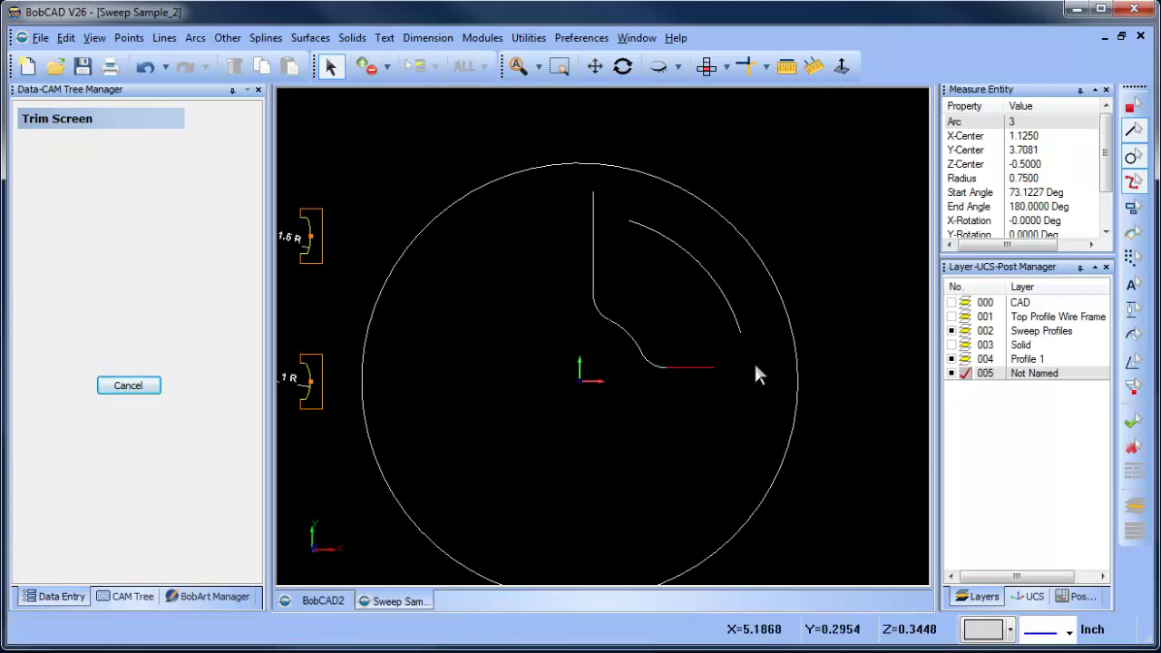
{"action": "left_click", "coordinate": [766, 366]}
{"action": "left_click", "coordinate": [634, 224]}
{"action": "left_click", "coordinate": [553, 214]}
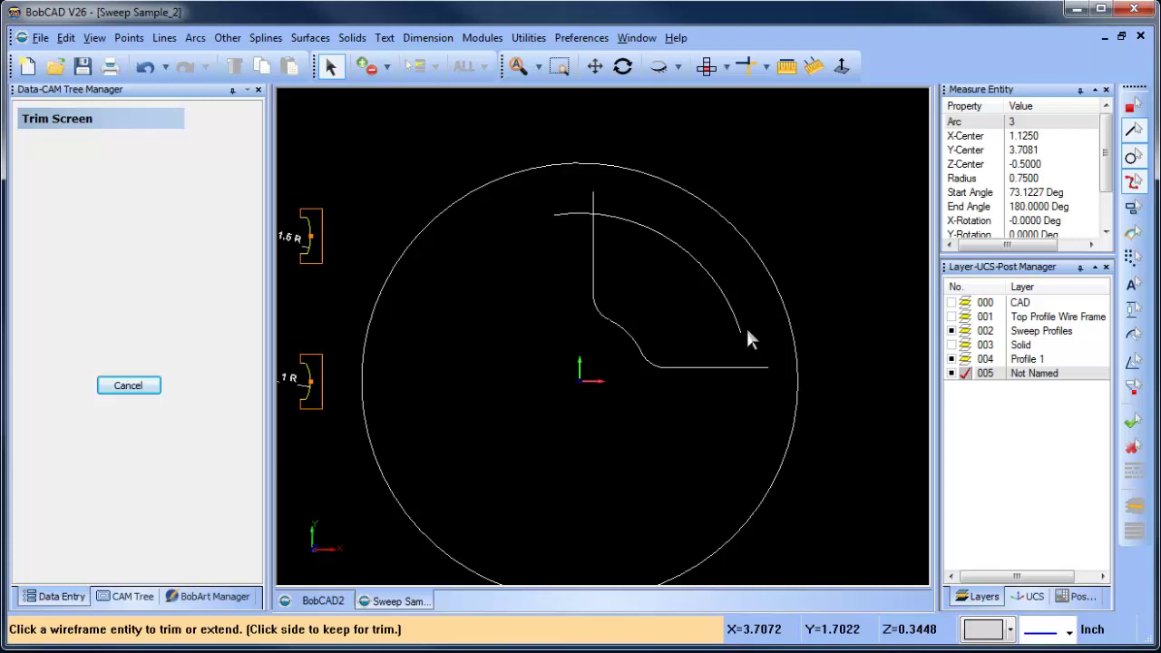
{"action": "left_click", "coordinate": [740, 329]}
{"action": "left_click", "coordinate": [748, 386]}
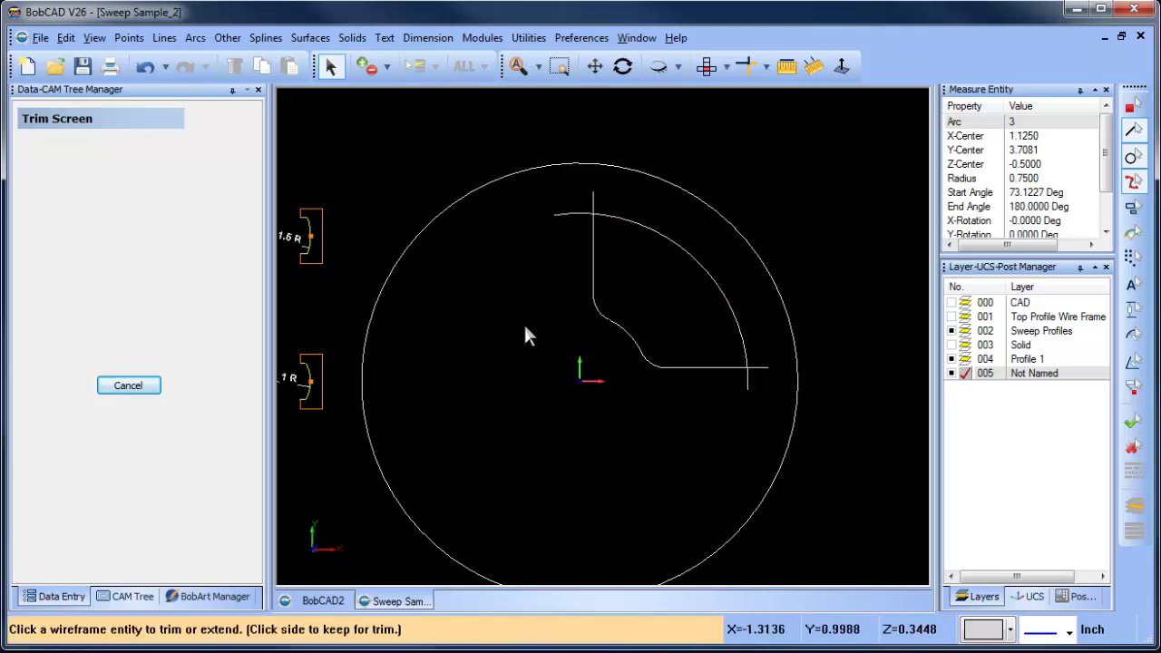
{"action": "right_click", "coordinate": [523, 319]}
{"action": "left_click", "coordinate": [573, 343]}
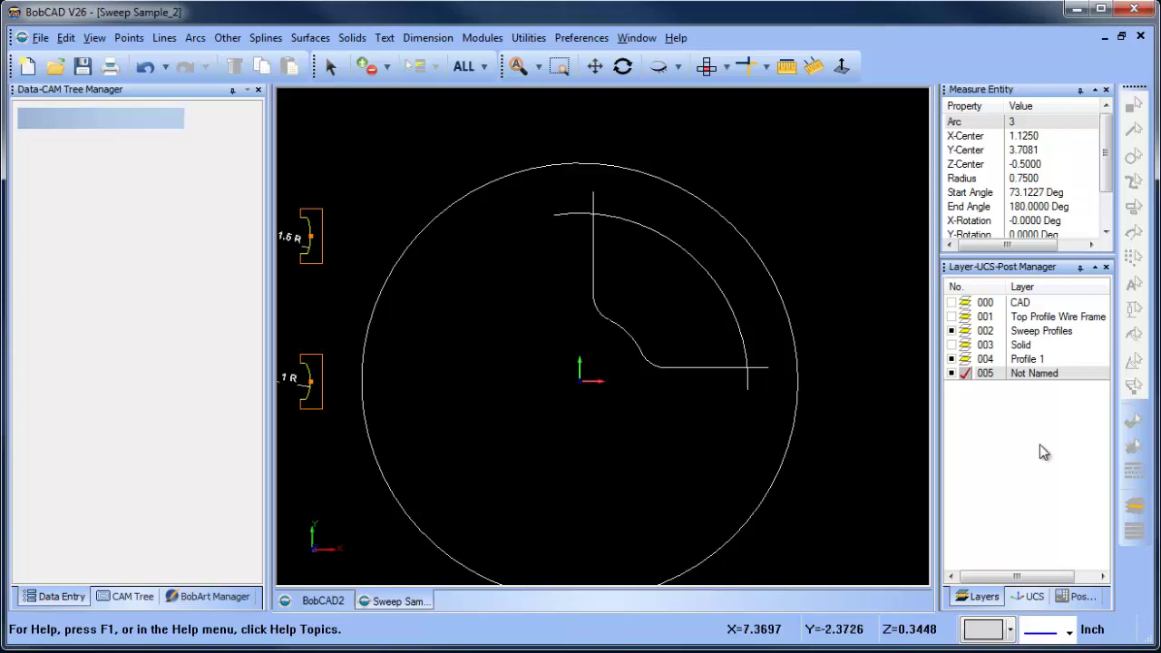
- Add a new layer 006 and make it the active layer
{"action": "right_click", "coordinate": [1067, 388]}
{"action": "left_click", "coordinate": [1077, 393]}
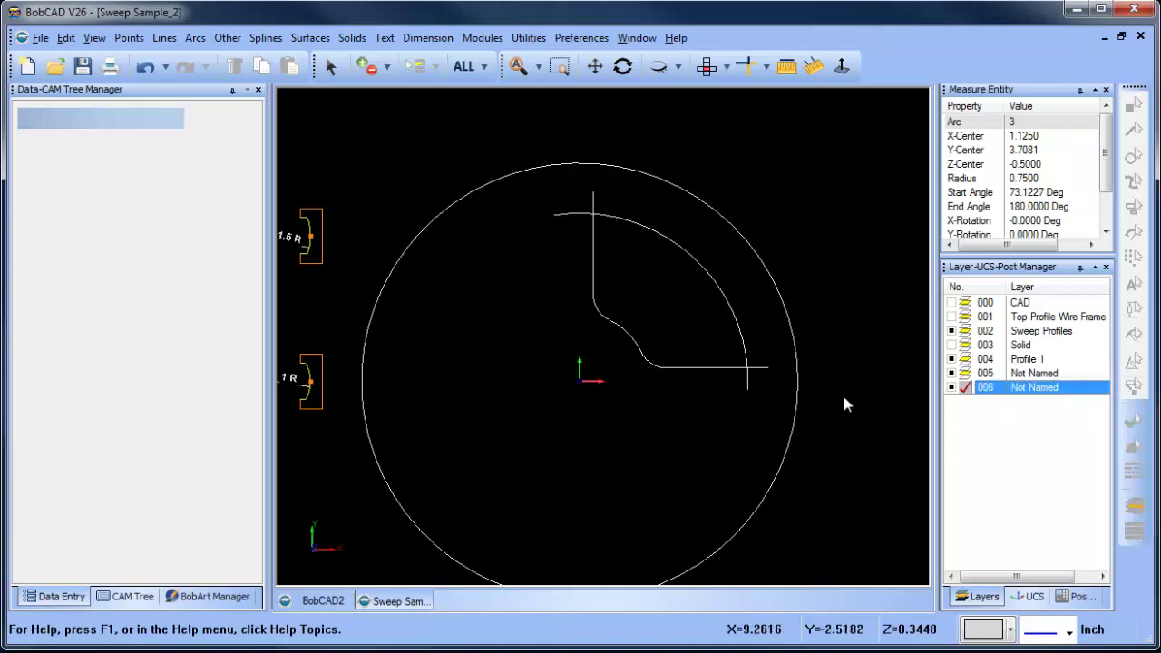
{"action": "scroll", "coordinate": [528, 366], "scroll_direction": "down", "scroll_amount": 3}
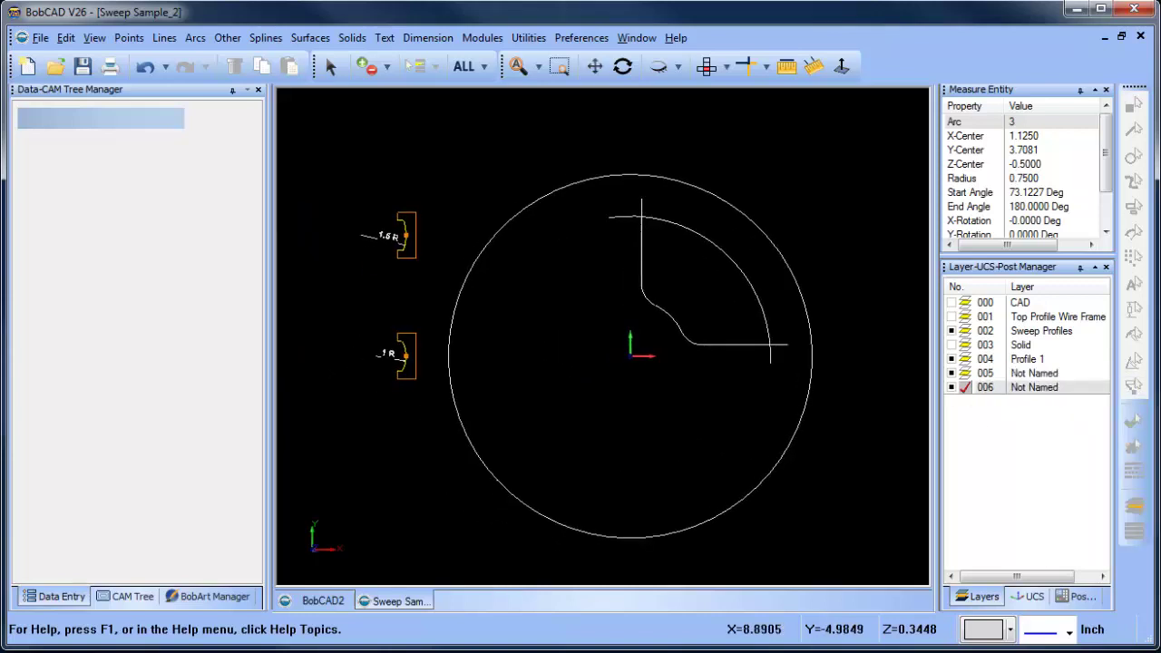
- Set the current drawing colour to lavender
{"action": "left_click", "coordinate": [1002, 630]}
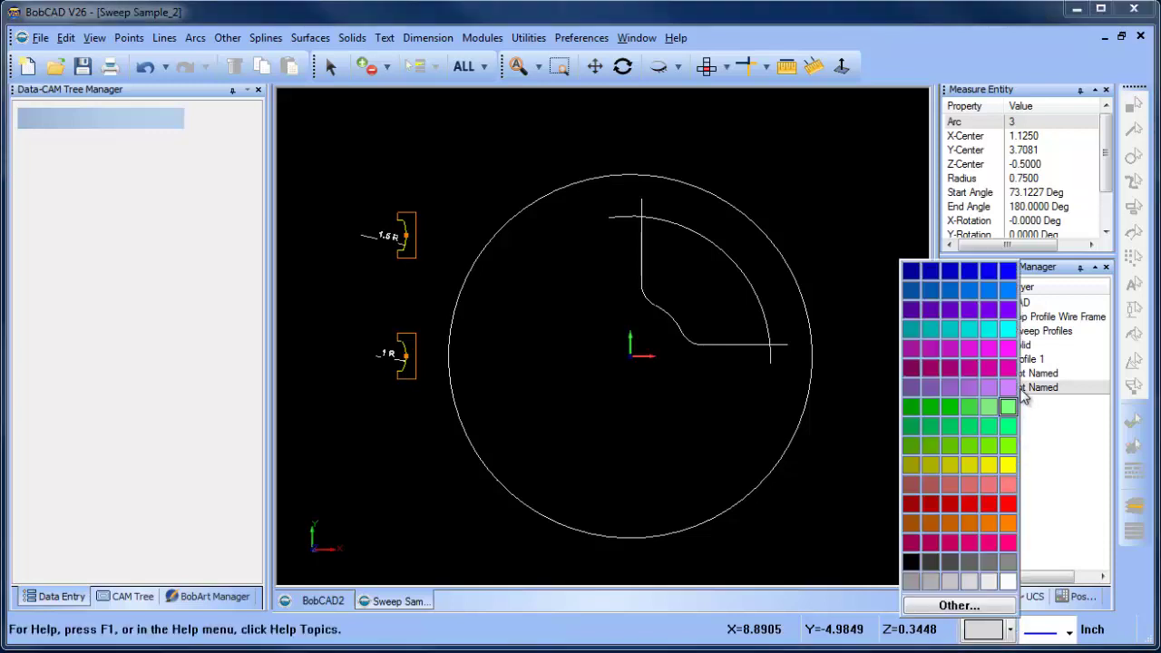
{"action": "left_click", "coordinate": [1014, 390]}
{"action": "left_click", "coordinate": [311, 37]}
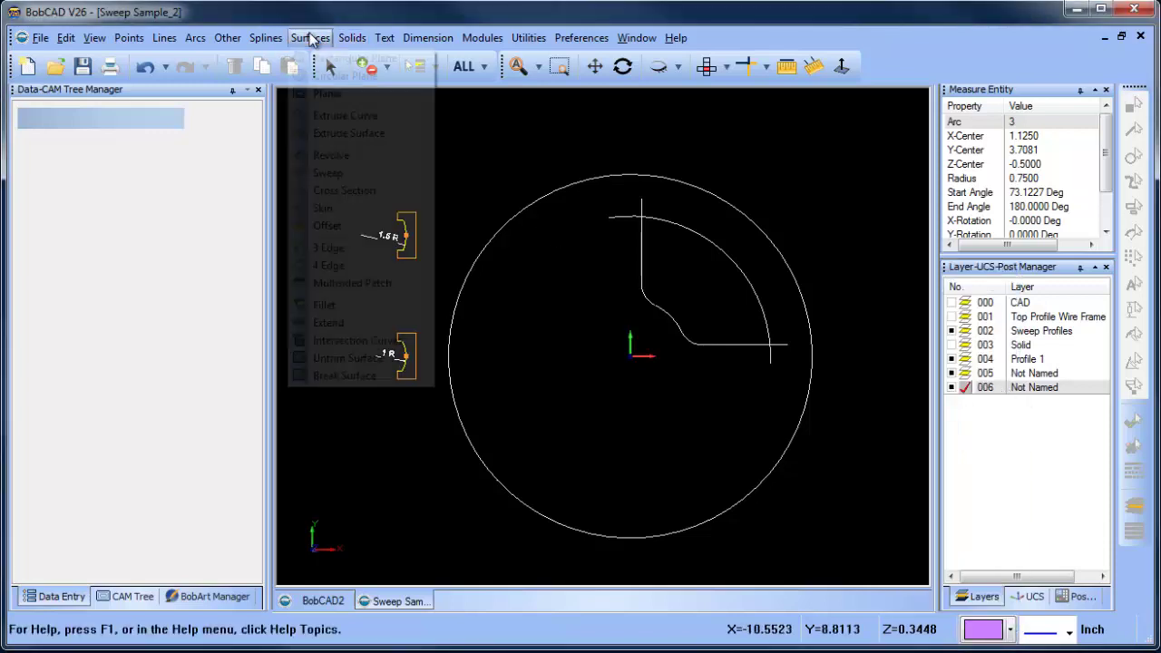
- Sweep the 1 R profile along the pocket's vertical-to-horizontal corner path as a lavender surface
{"action": "left_click", "coordinate": [374, 175]}
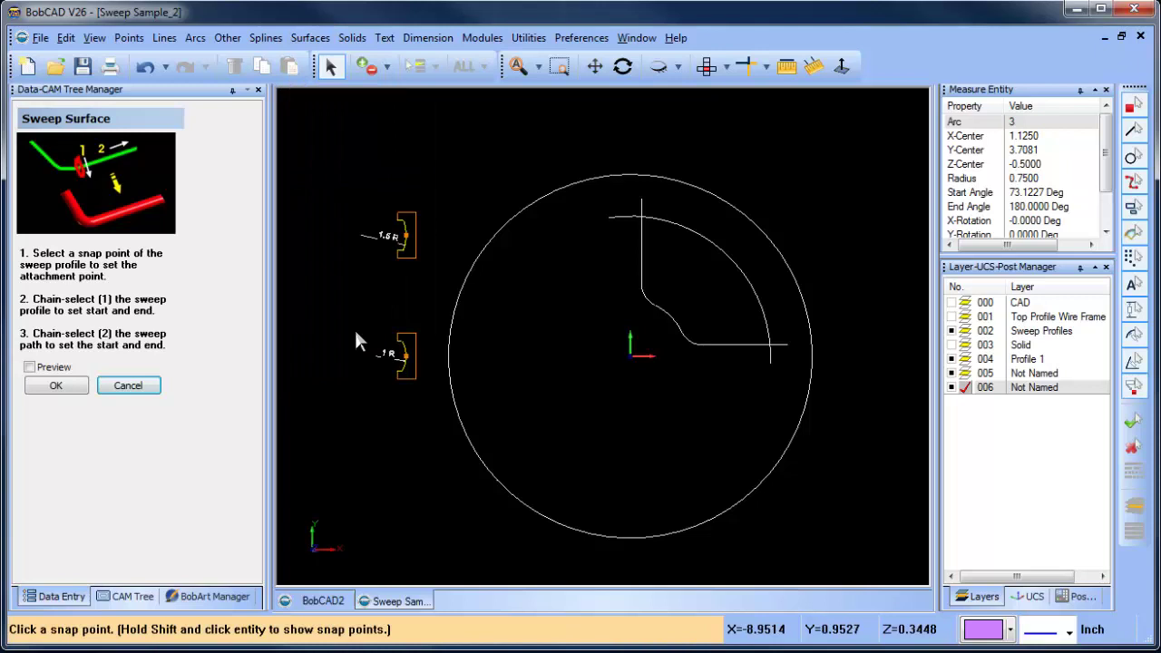
{"action": "scroll", "coordinate": [383, 345], "scroll_direction": "up", "scroll_amount": 2}
{"action": "scroll", "coordinate": [319, 373], "scroll_direction": "up", "scroll_amount": 3}
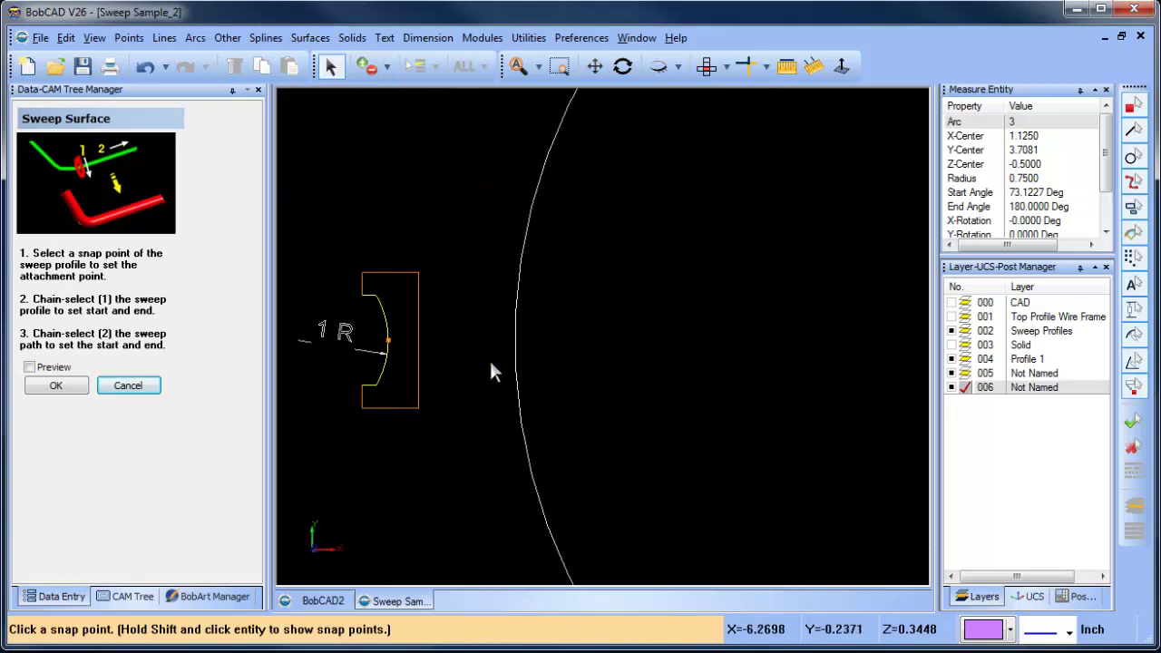
{"action": "left_click", "coordinate": [387, 345]}
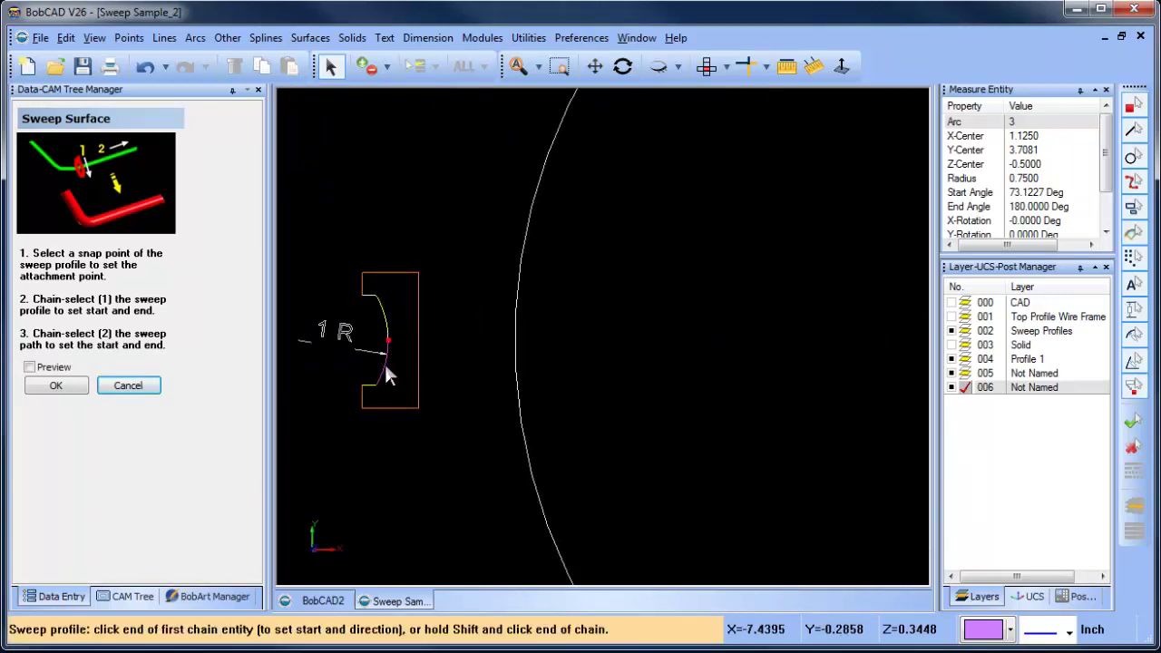
{"action": "left_click", "coordinate": [384, 359]}
{"action": "left_click", "coordinate": [383, 314]}
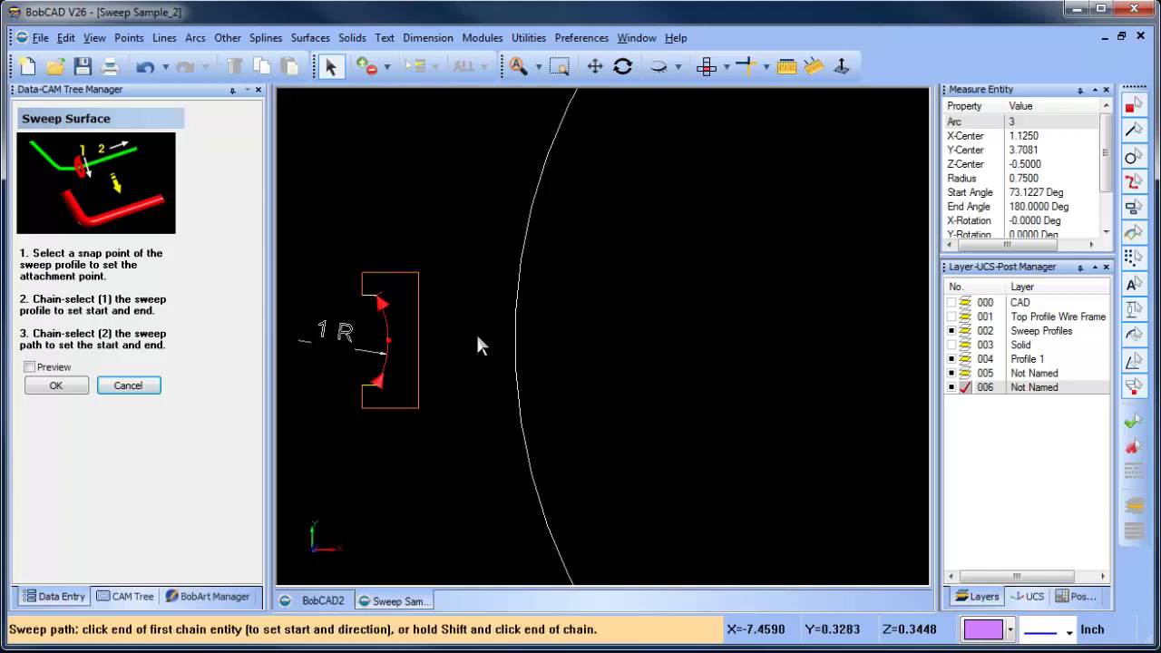
{"action": "scroll", "coordinate": [653, 314], "scroll_direction": "down", "scroll_amount": 1}
{"action": "scroll", "coordinate": [652, 306], "scroll_direction": "down", "scroll_amount": 2}
{"action": "middle_click_drag", "start_coordinate": [781, 349], "coordinate": [617, 316]}
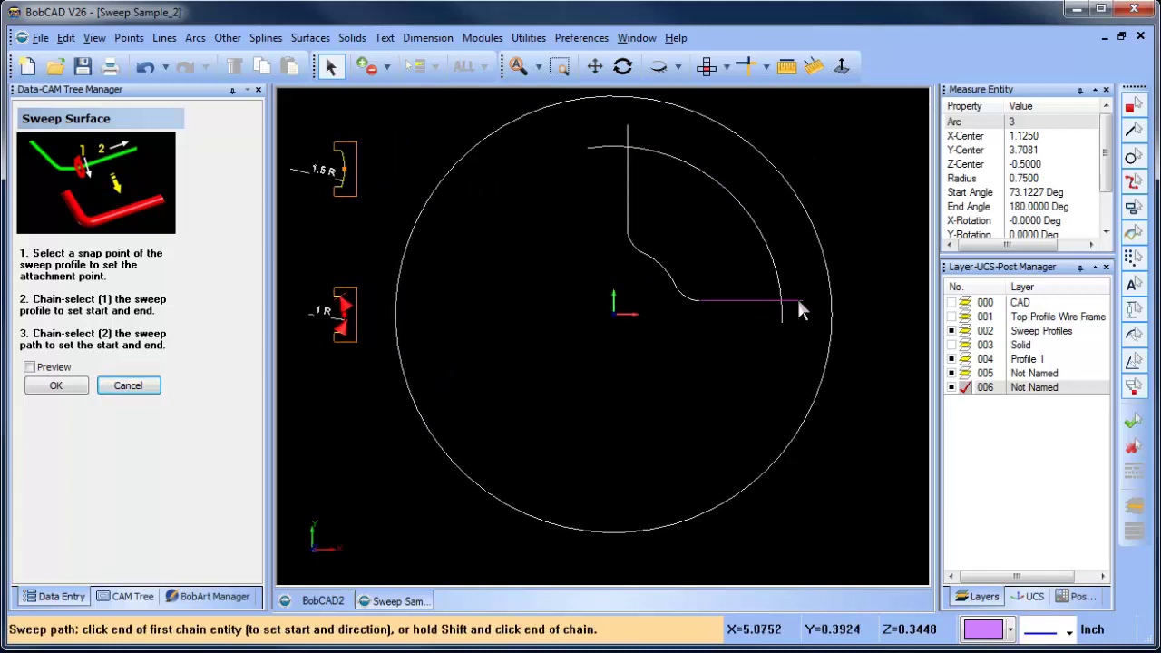
{"action": "middle_click_drag", "start_coordinate": [660, 370], "coordinate": [674, 349]}
{"action": "key", "text": "Escape"}
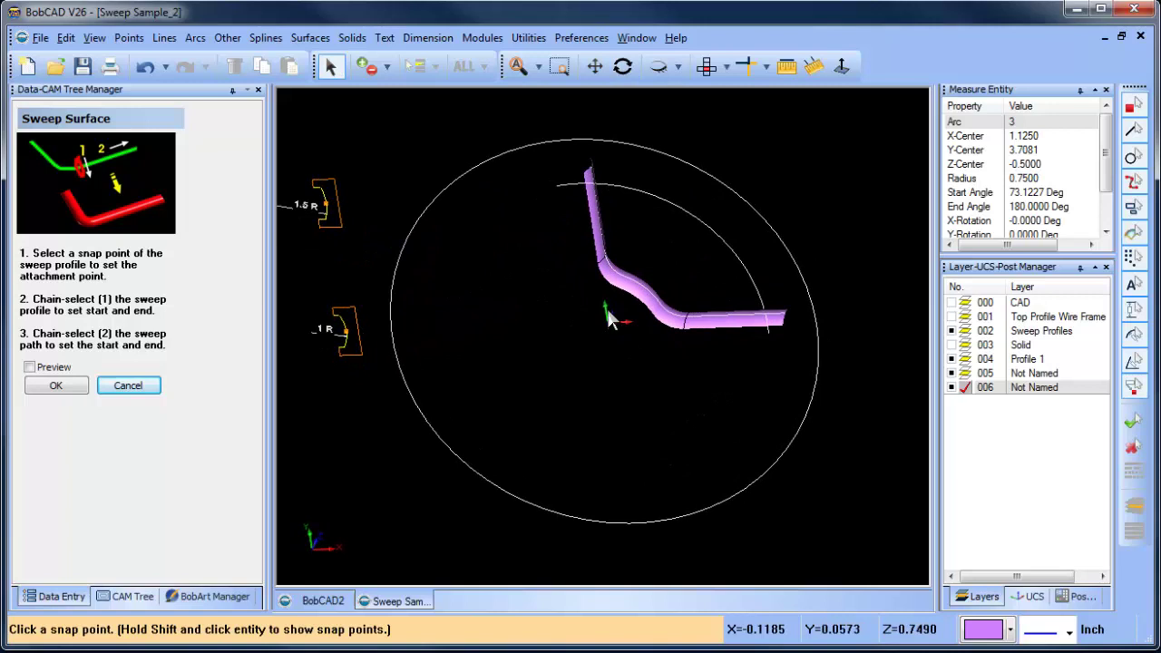
{"action": "scroll", "coordinate": [519, 313], "scroll_direction": "up", "scroll_amount": 5}
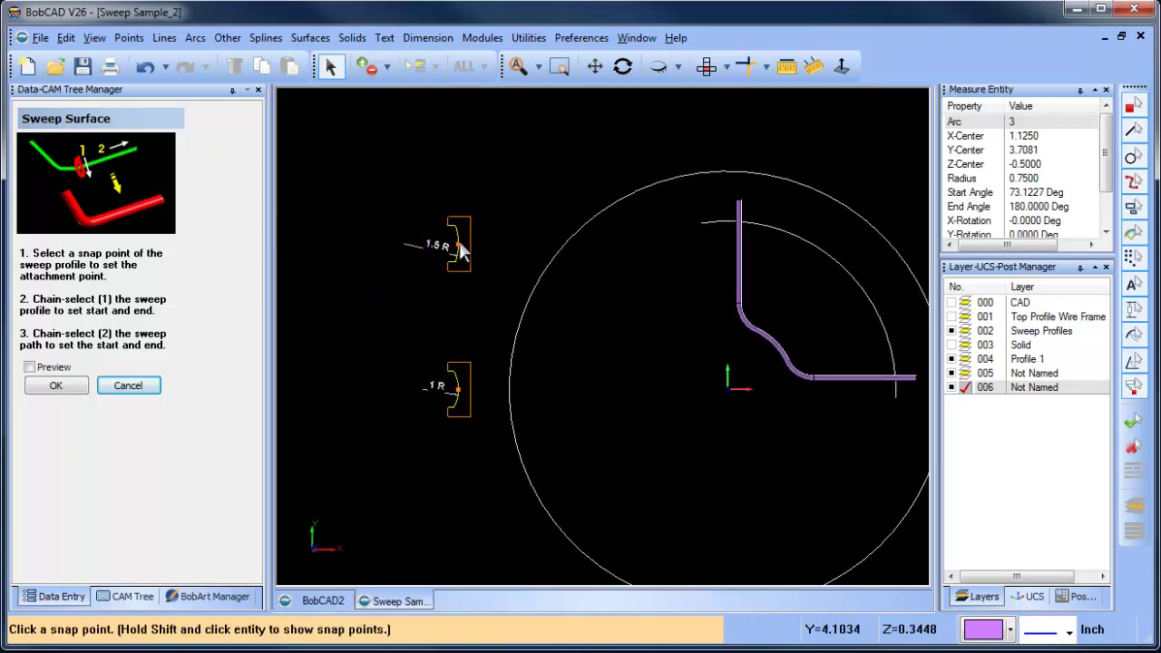
- Sweep the 1.5 R profile along the outer arc as a first attempt
{"action": "left_click", "coordinate": [458, 246]}
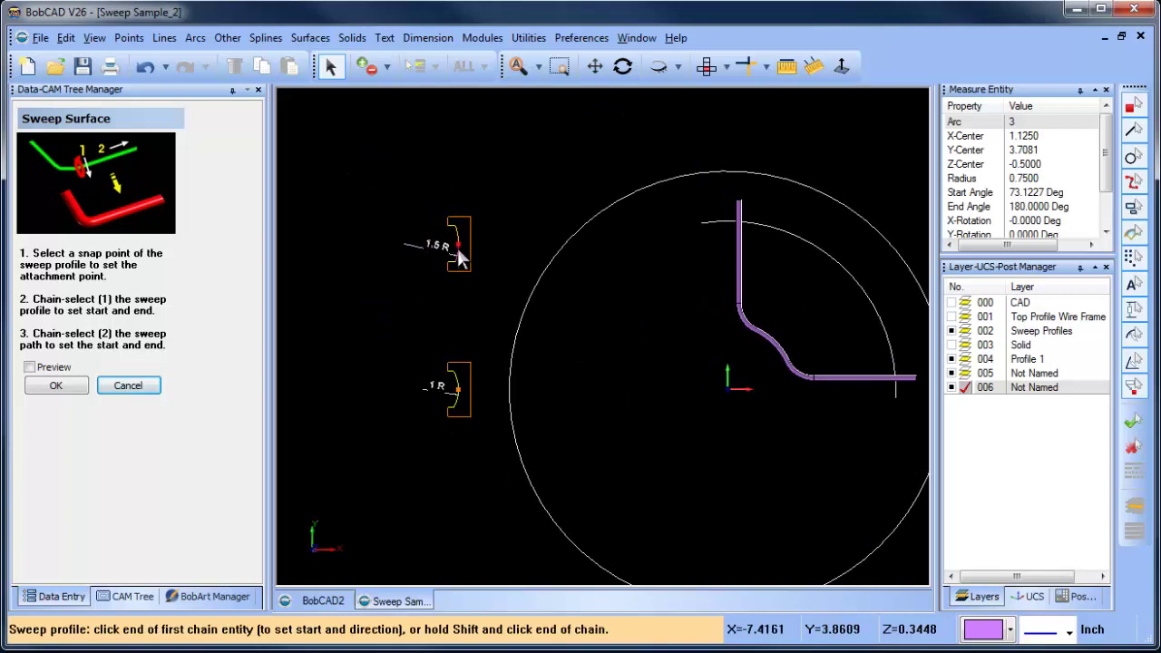
{"action": "left_click", "coordinate": [457, 231]}
{"action": "left_click", "coordinate": [459, 234]}
{"action": "scroll", "coordinate": [462, 236], "scroll_direction": "up", "scroll_amount": 3}
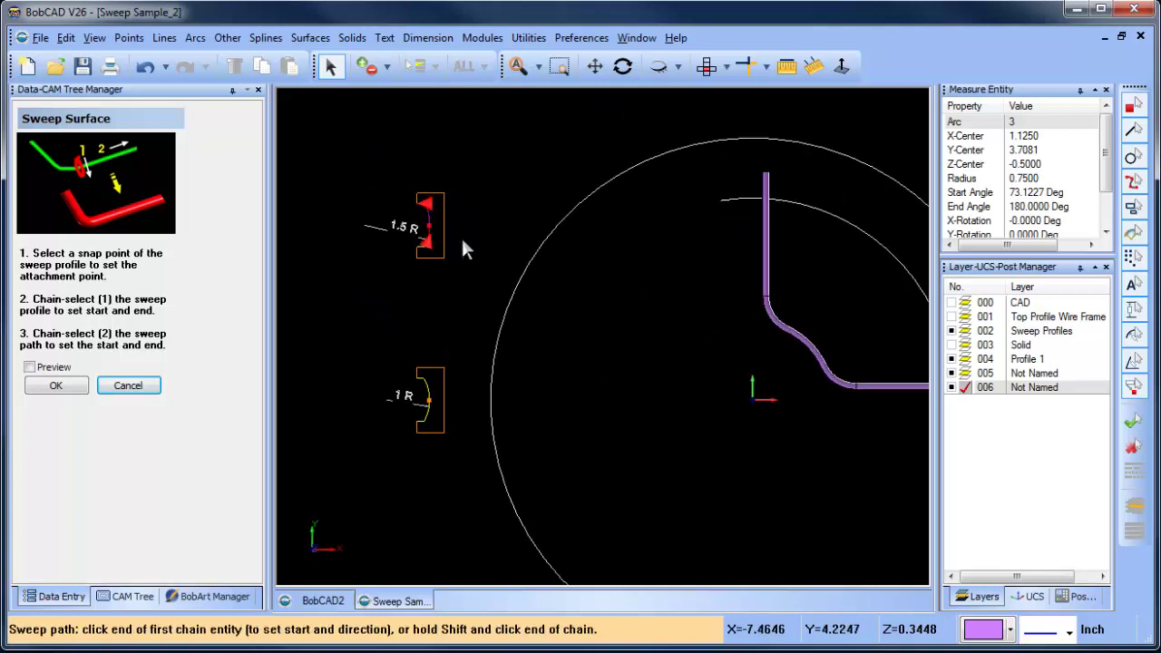
{"action": "scroll", "coordinate": [472, 231], "scroll_direction": "down", "scroll_amount": 4}
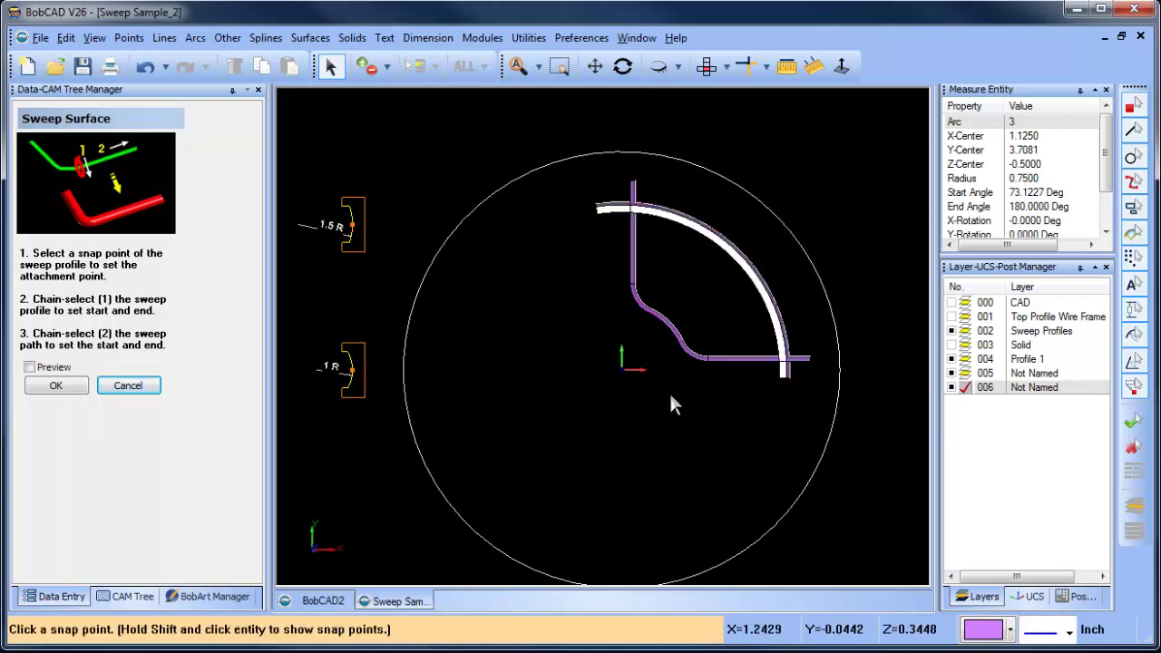
{"action": "middle_click_drag", "start_coordinate": [671, 408], "coordinate": [588, 330]}
{"action": "scroll", "coordinate": [746, 370], "scroll_direction": "up", "scroll_amount": 2}
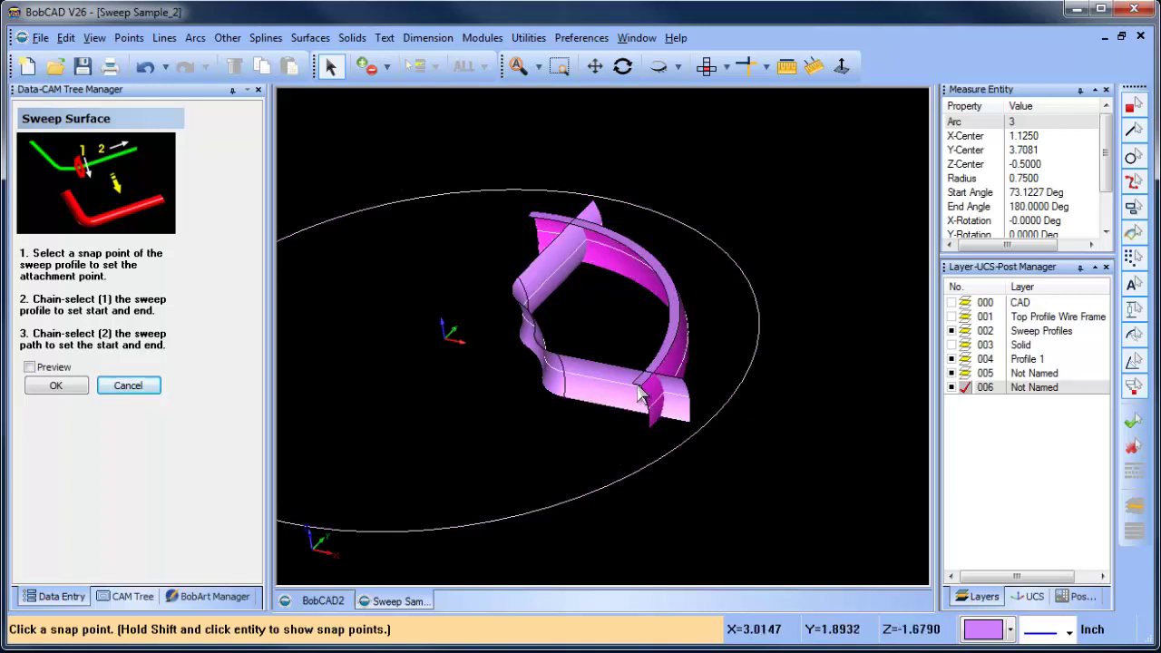
{"action": "scroll", "coordinate": [575, 313], "scroll_direction": "down", "scroll_amount": 2}
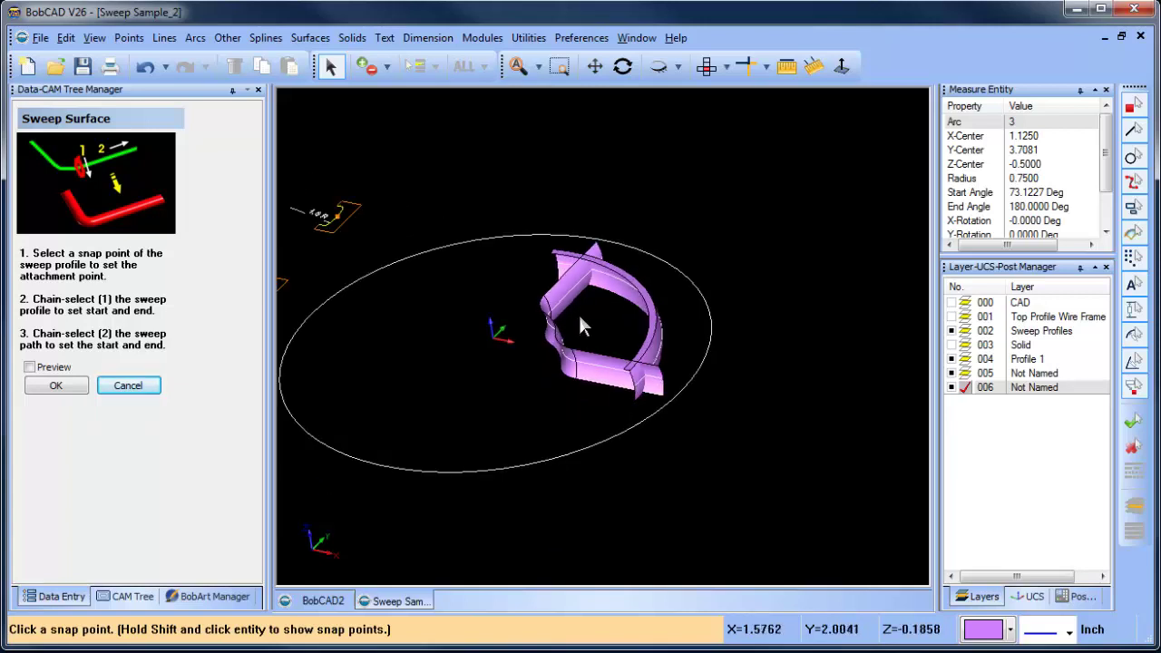
{"action": "left_click", "coordinate": [706, 65]}
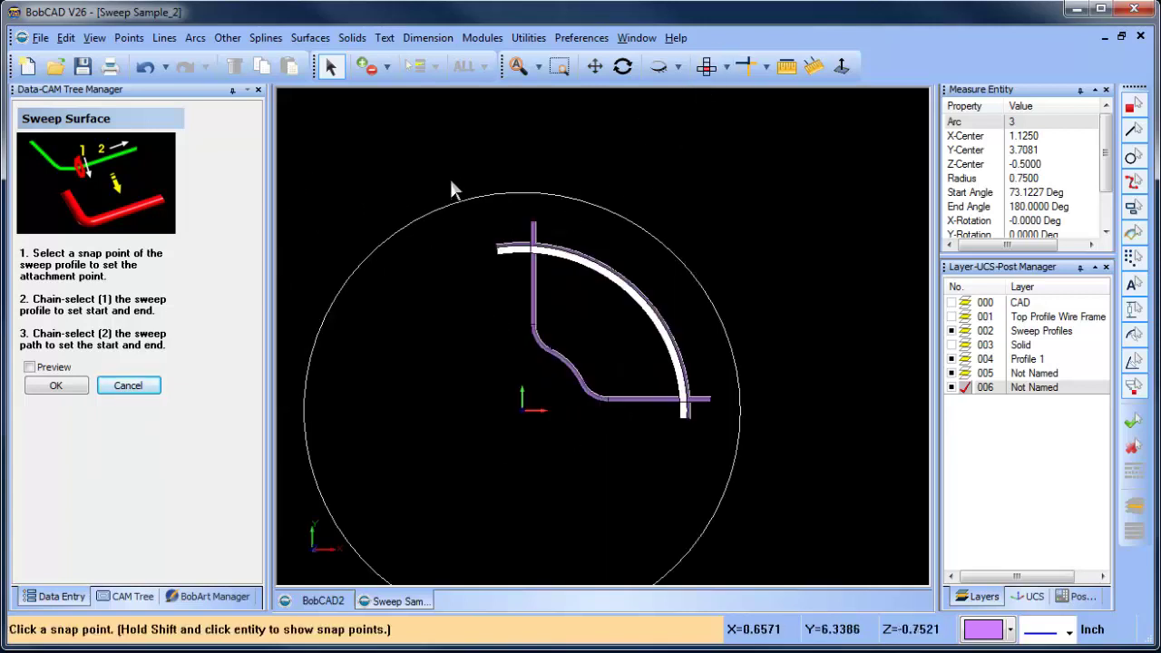
- Undo that sweep and redo the 1.5 R profile sweep starting from the outer arc's top end
{"action": "key", "text": "ctrl+z"}
{"action": "key", "text": "ctrl+z"}
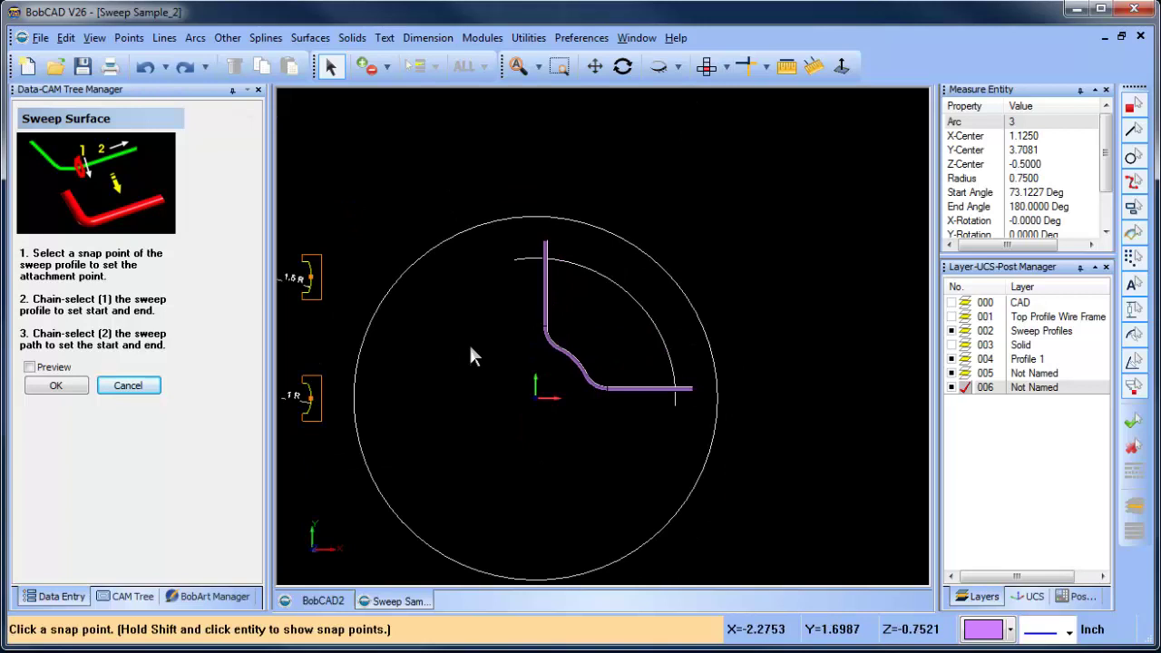
{"action": "scroll", "coordinate": [435, 305], "scroll_direction": "up", "scroll_amount": 3}
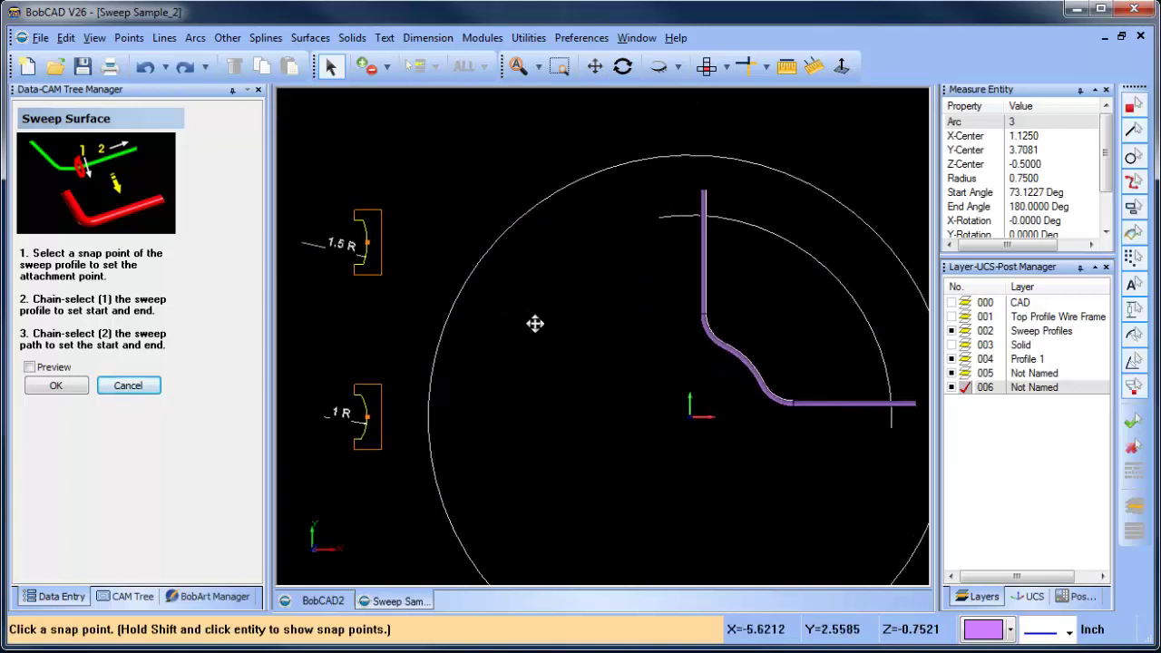
{"action": "scroll", "coordinate": [507, 333], "scroll_direction": "up", "scroll_amount": 2}
{"action": "left_click", "coordinate": [458, 252]}
{"action": "left_click", "coordinate": [457, 256]}
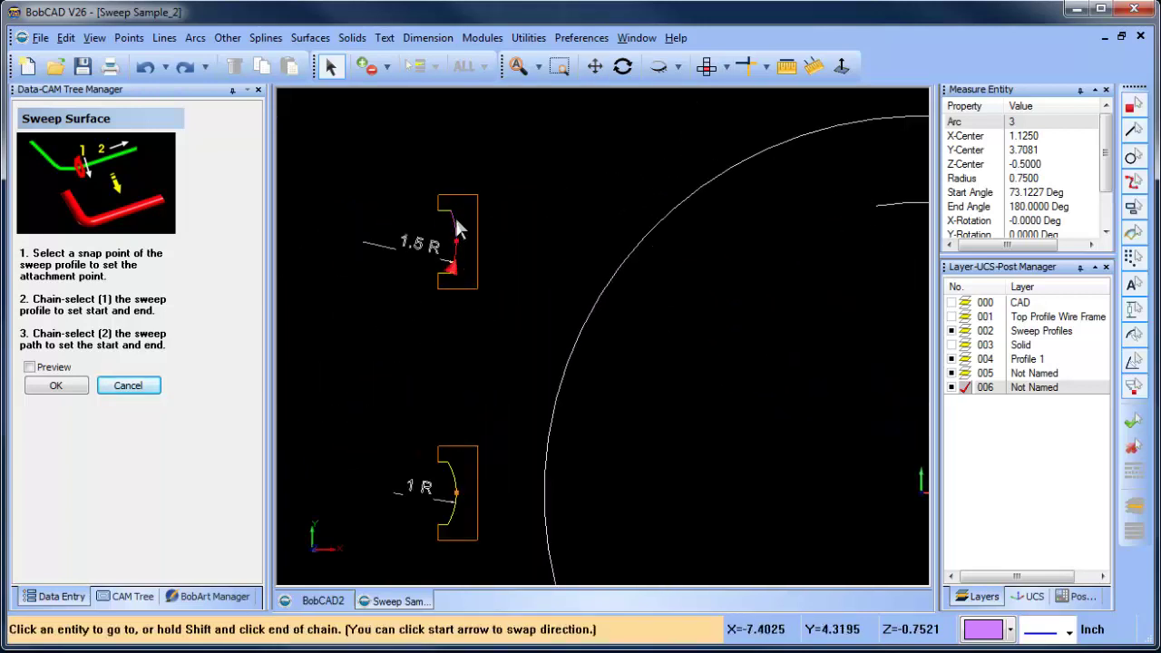
{"action": "left_click", "coordinate": [452, 219]}
{"action": "scroll", "coordinate": [614, 282], "scroll_direction": "down", "scroll_amount": 3}
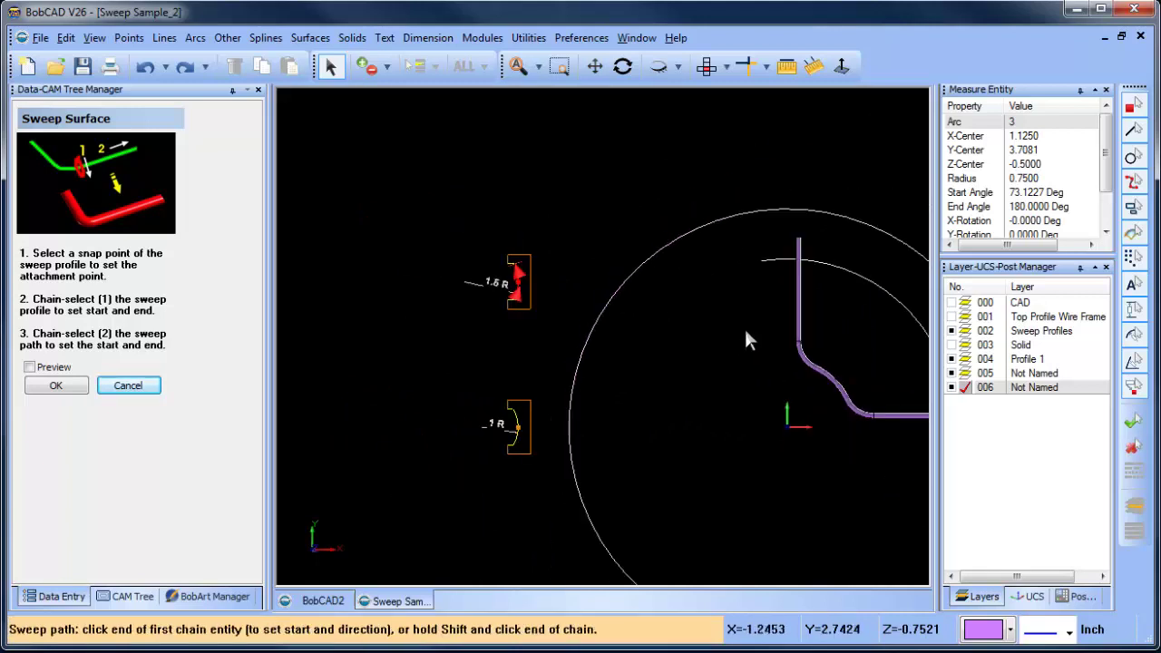
{"action": "middle_click_drag", "start_coordinate": [590, 335], "coordinate": [528, 342]}
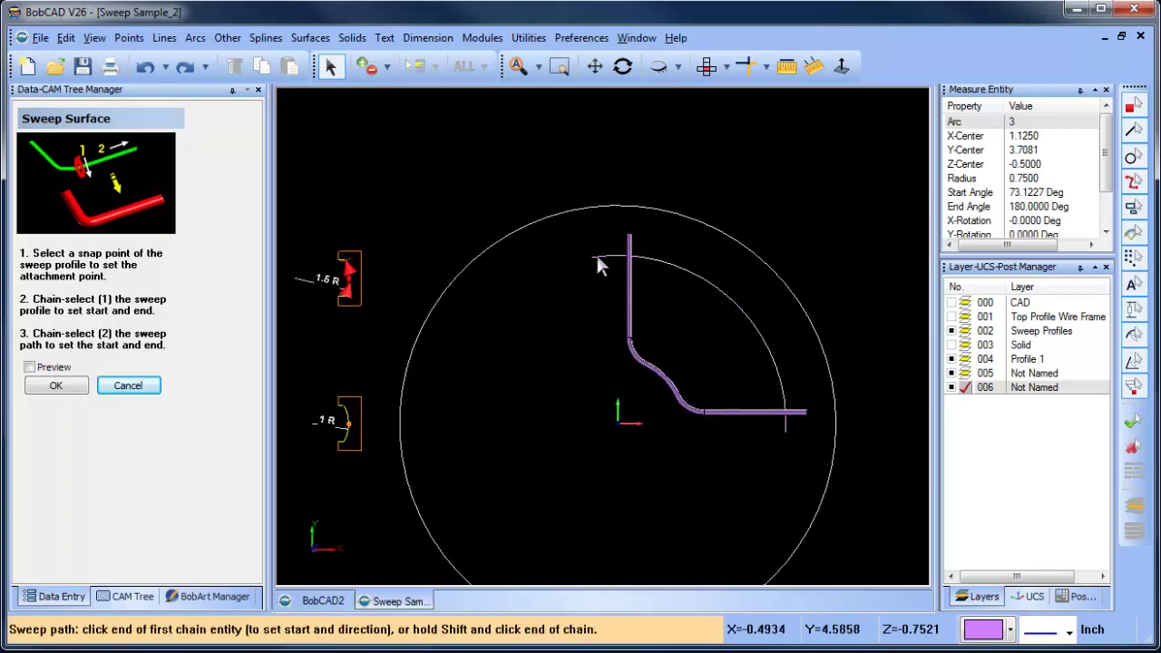
{"action": "left_click", "coordinate": [597, 257]}
- Orbit the model to inspect both swept surfaces
{"action": "middle_click_drag", "start_coordinate": [607, 443], "coordinate": [609, 394]}
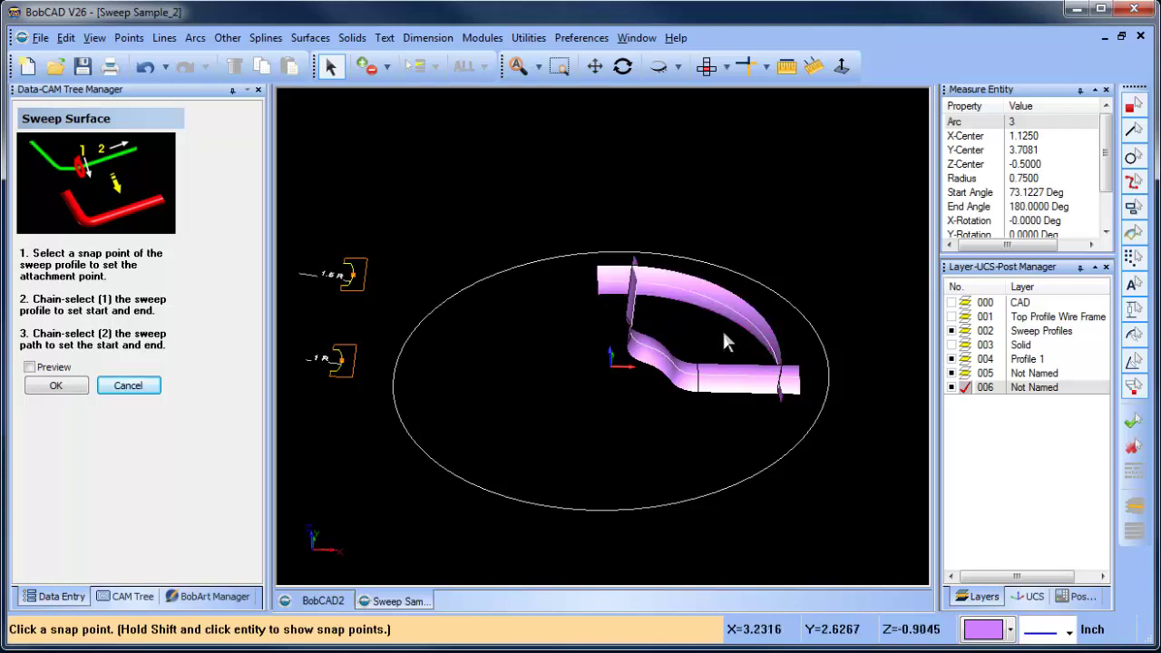
{"action": "left_click", "coordinate": [622, 67]}
{"action": "left_click_drag", "start_coordinate": [695, 391], "coordinate": [662, 258]}
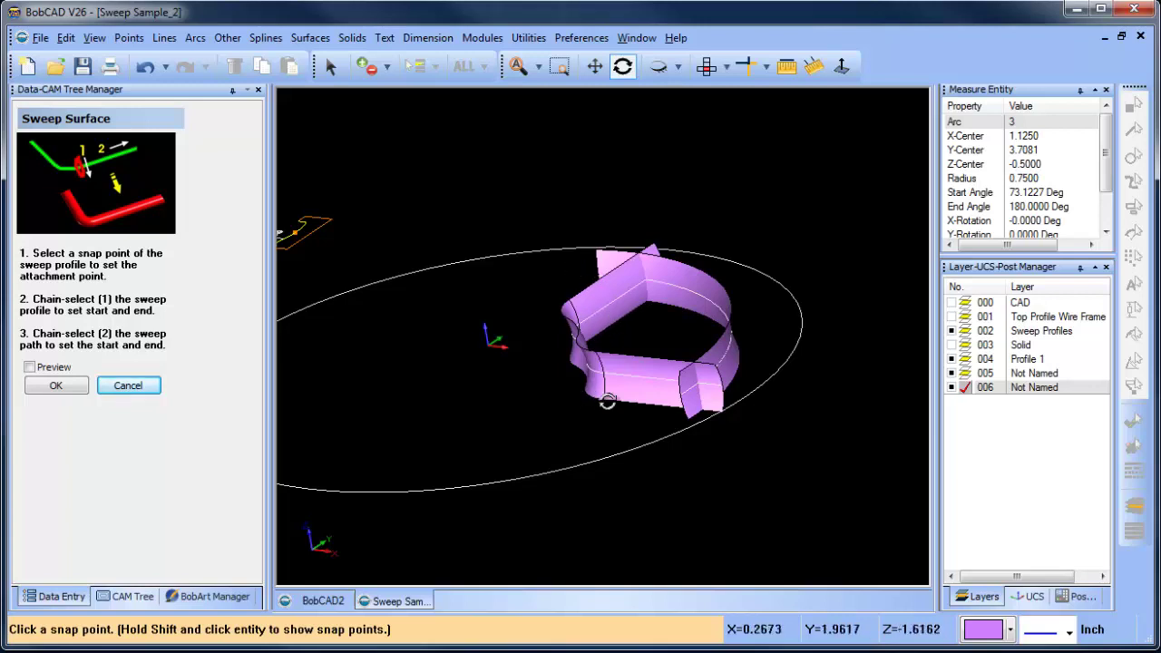
{"action": "left_click_drag", "start_coordinate": [610, 401], "coordinate": [640, 393]}
{"action": "scroll", "coordinate": [625, 390], "scroll_direction": "down", "scroll_amount": 3}
- Finish the sweep and hide the Profile 1 and Sweep Profiles layers
{"action": "left_click", "coordinate": [127, 386]}
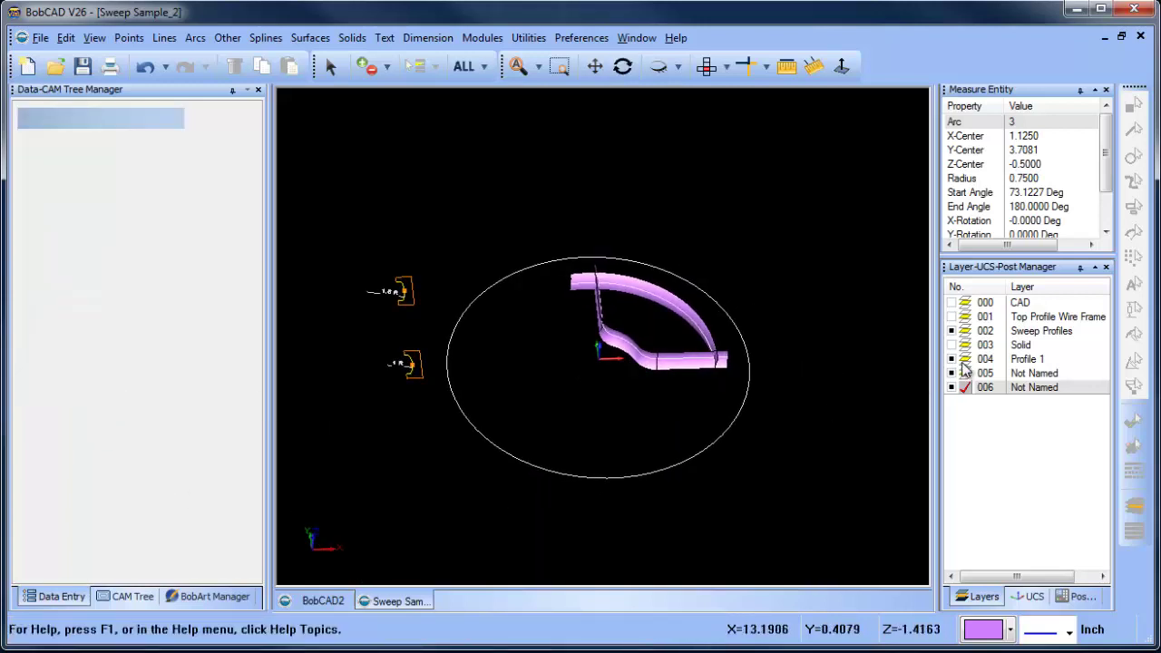
{"action": "left_click", "coordinate": [959, 373]}
{"action": "left_click", "coordinate": [951, 359]}
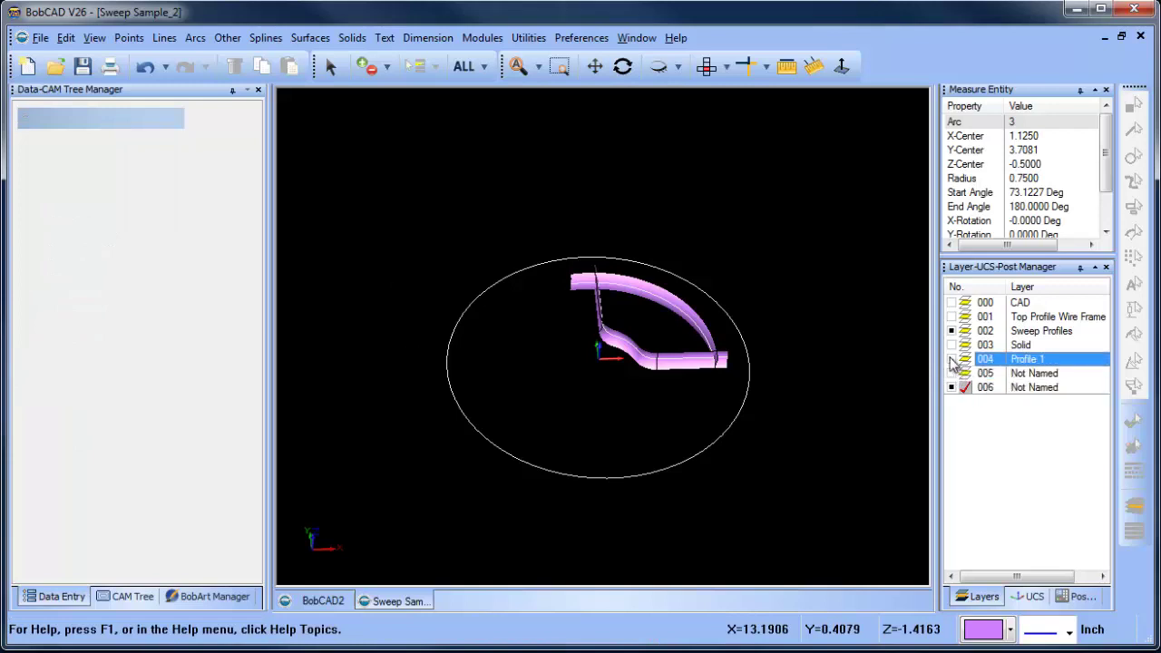
{"action": "left_click", "coordinate": [952, 332]}
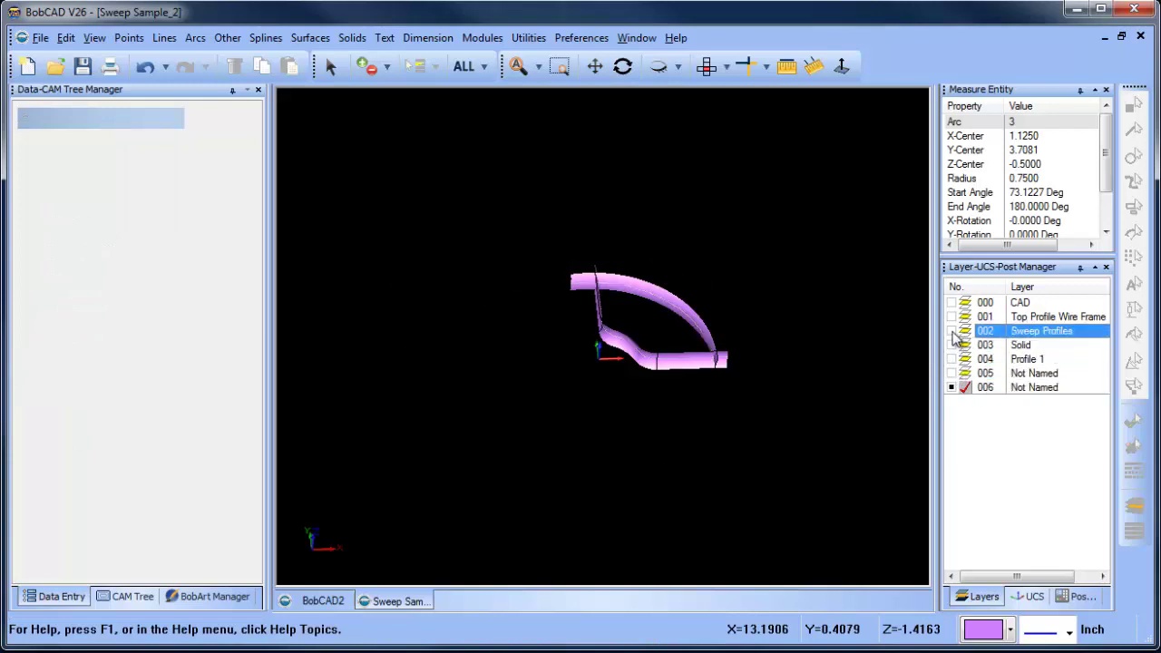
- Union the swept solids into one with Solids > Add
{"action": "left_click", "coordinate": [622, 66]}
{"action": "left_click_drag", "start_coordinate": [650, 450], "coordinate": [692, 366]}
{"action": "scroll", "coordinate": [692, 365], "scroll_direction": "up", "scroll_amount": 3}
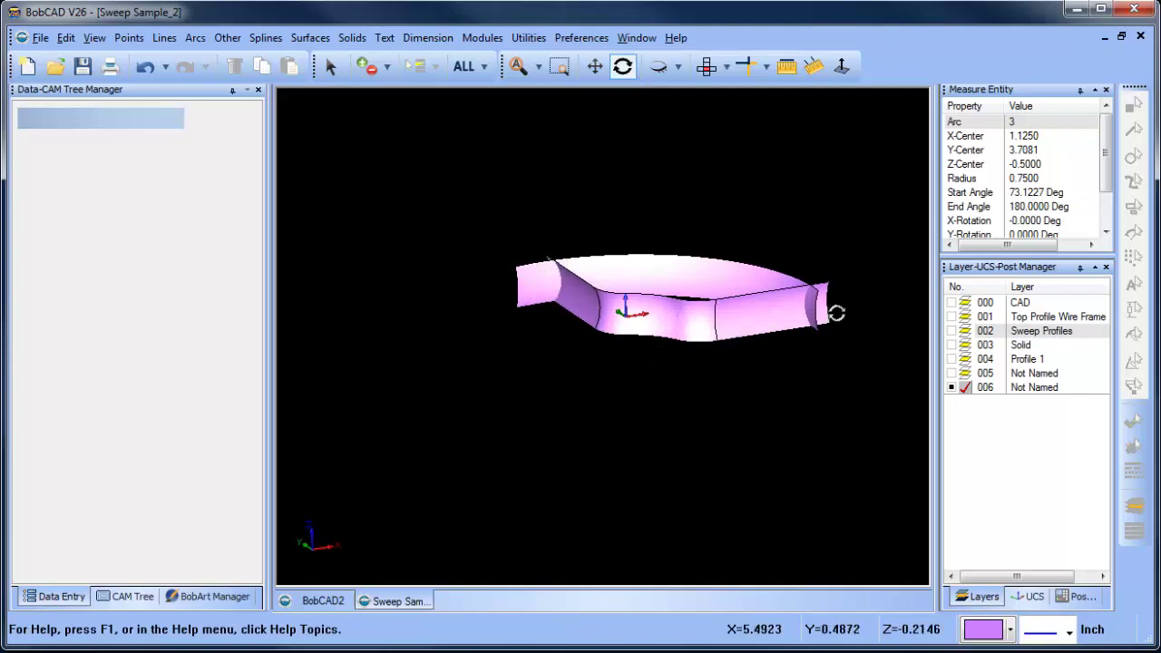
{"action": "left_click_drag", "start_coordinate": [689, 347], "coordinate": [665, 349]}
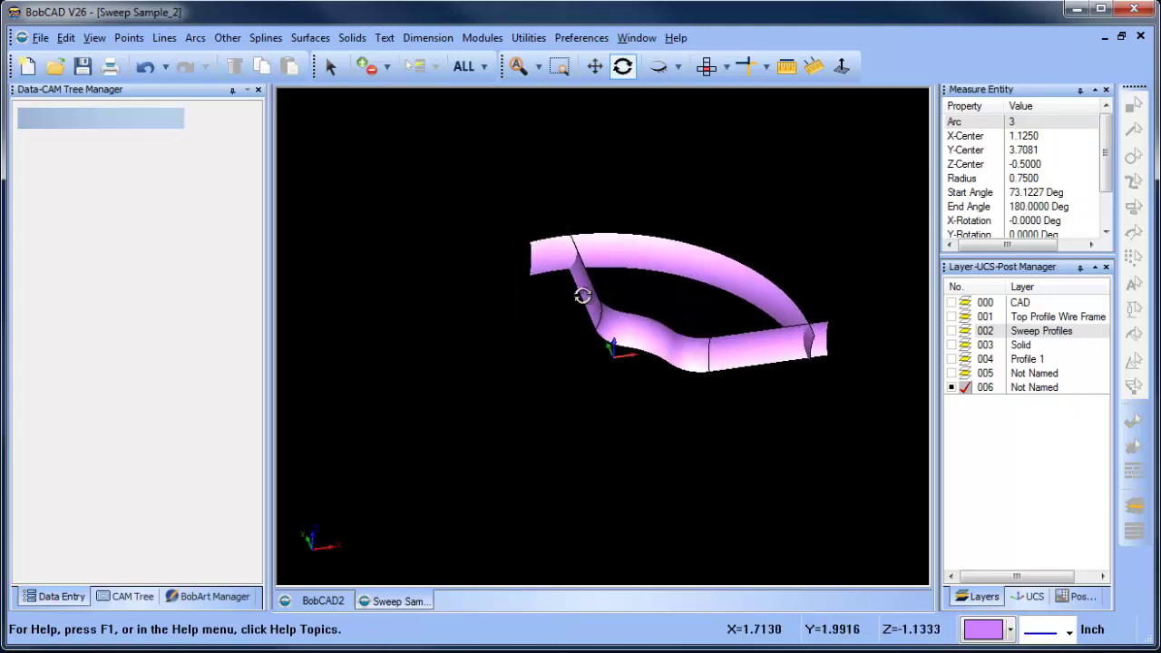
{"action": "left_click", "coordinate": [352, 40]}
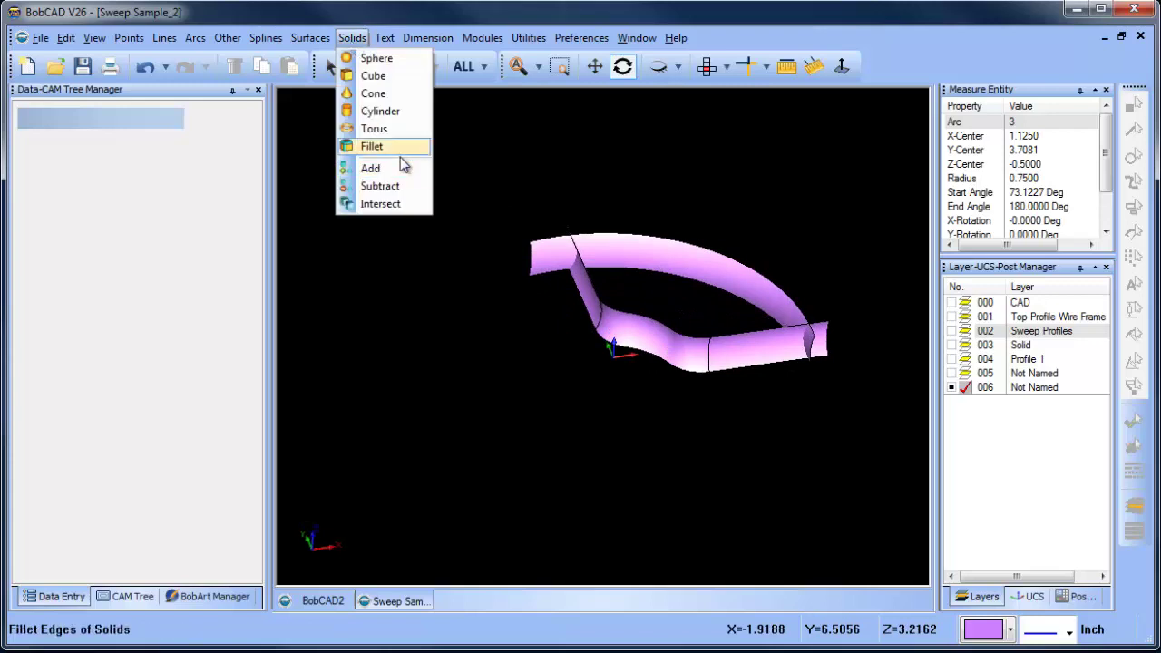
{"action": "left_click", "coordinate": [363, 168]}
{"action": "left_click", "coordinate": [541, 255]}
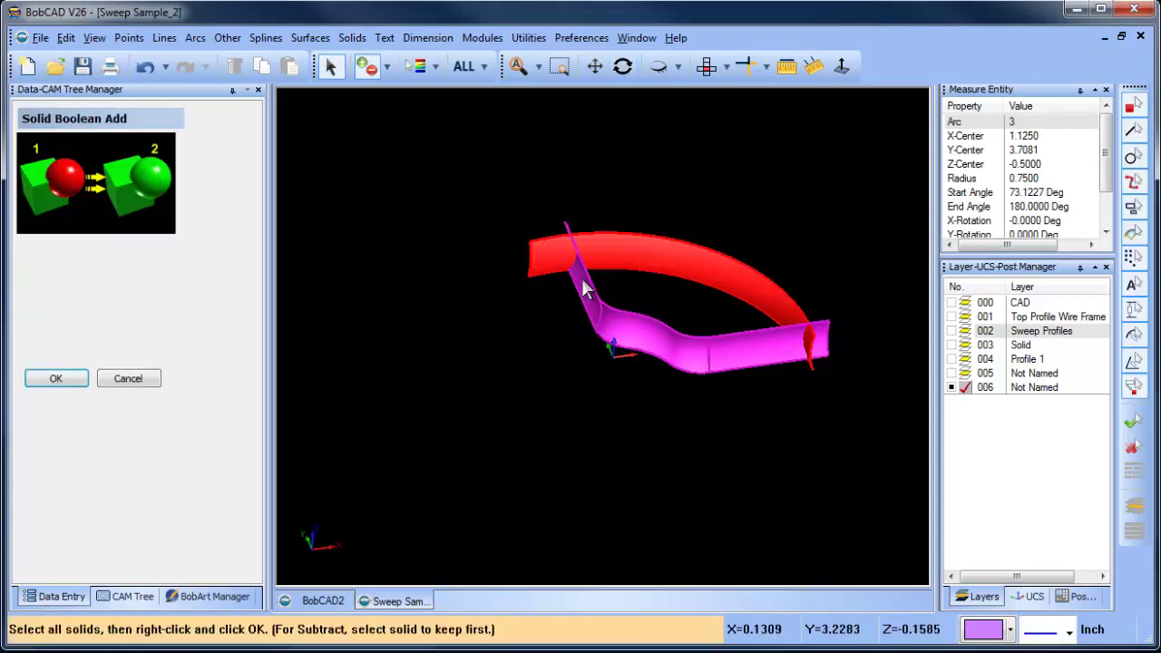
{"action": "right_click", "coordinate": [400, 207]}
{"action": "left_click", "coordinate": [432, 213]}
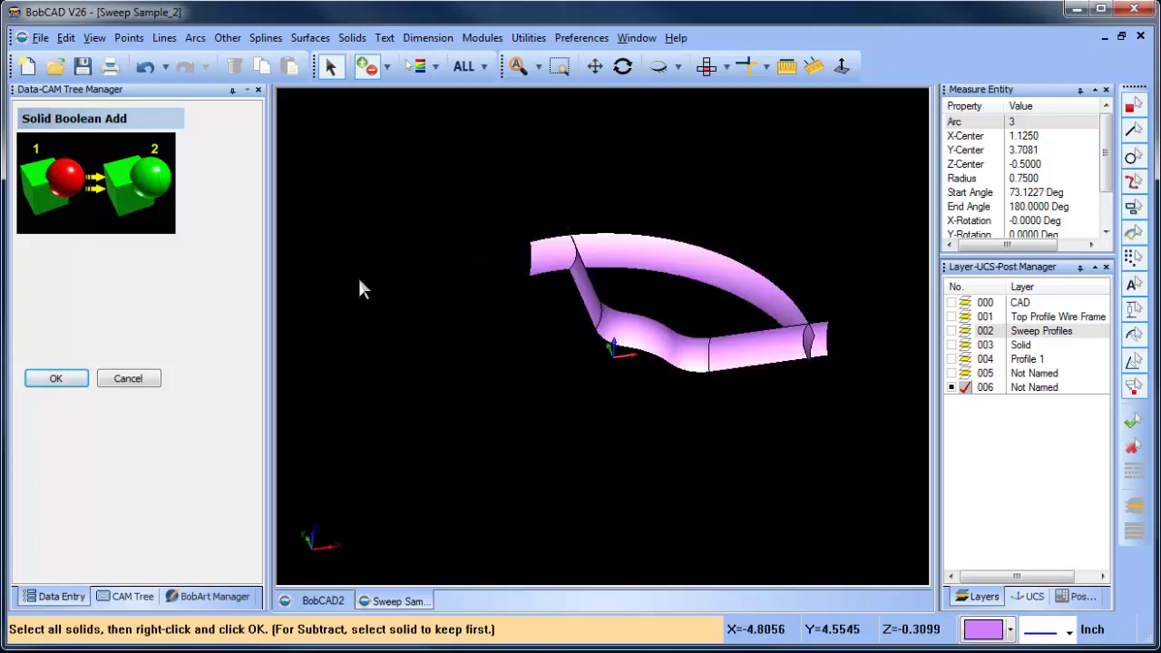
{"action": "left_click", "coordinate": [128, 378]}
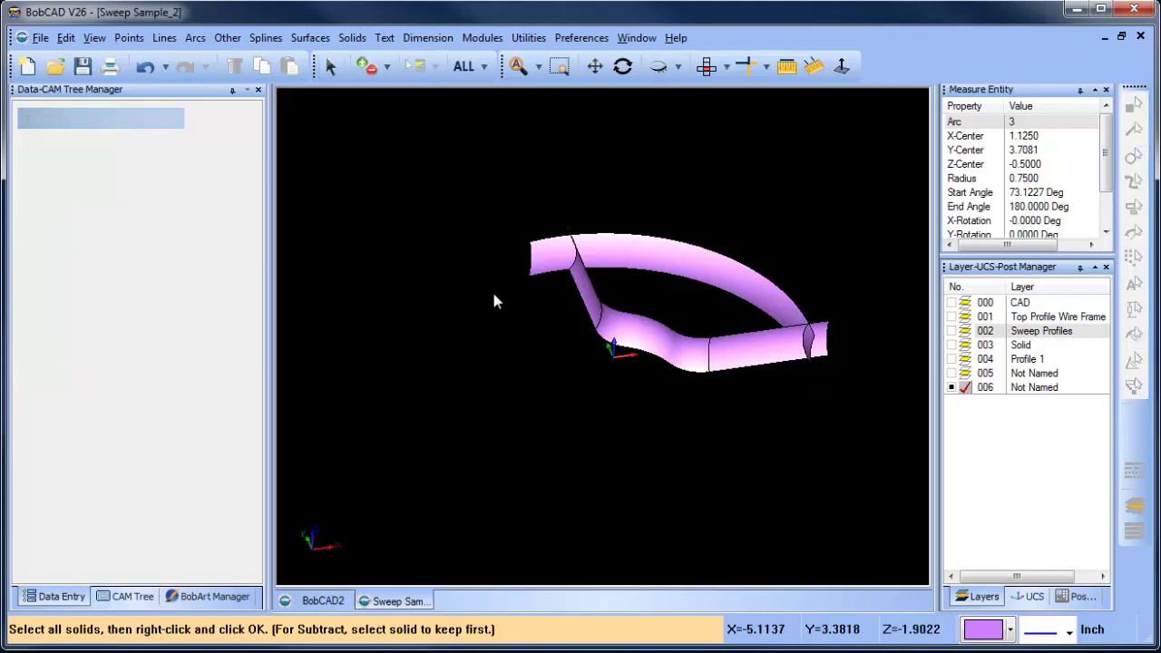
- Unstitch the swept solid into individual surfaces
{"action": "left_click", "coordinate": [529, 37]}
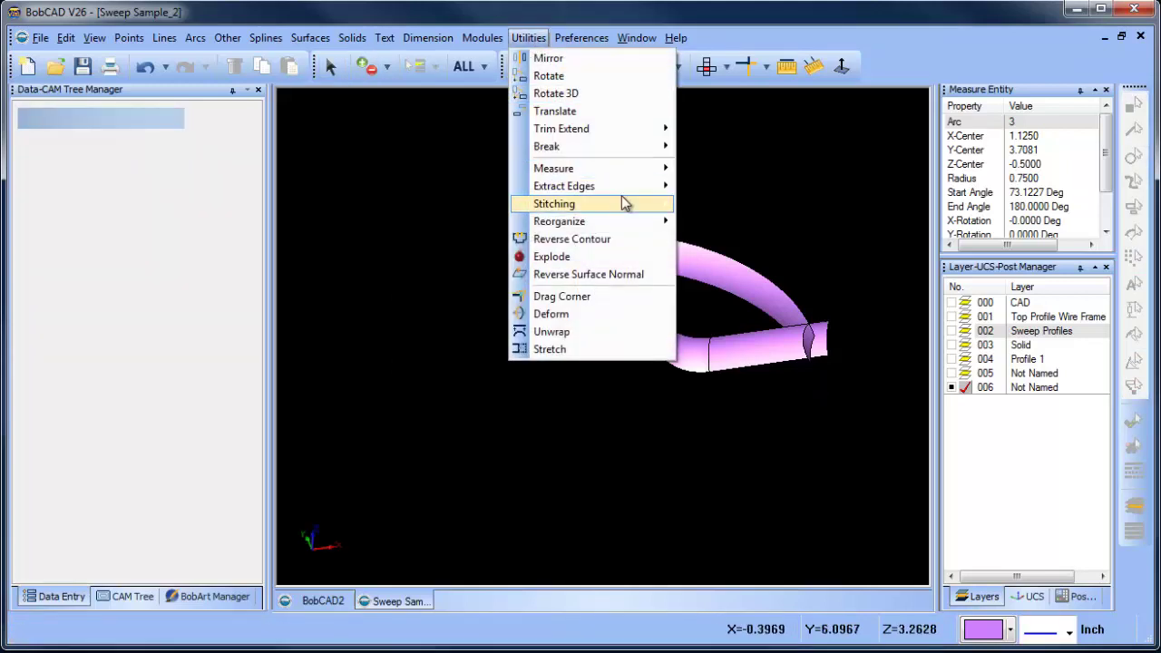
{"action": "mouse_move", "coordinate": [625, 202]}
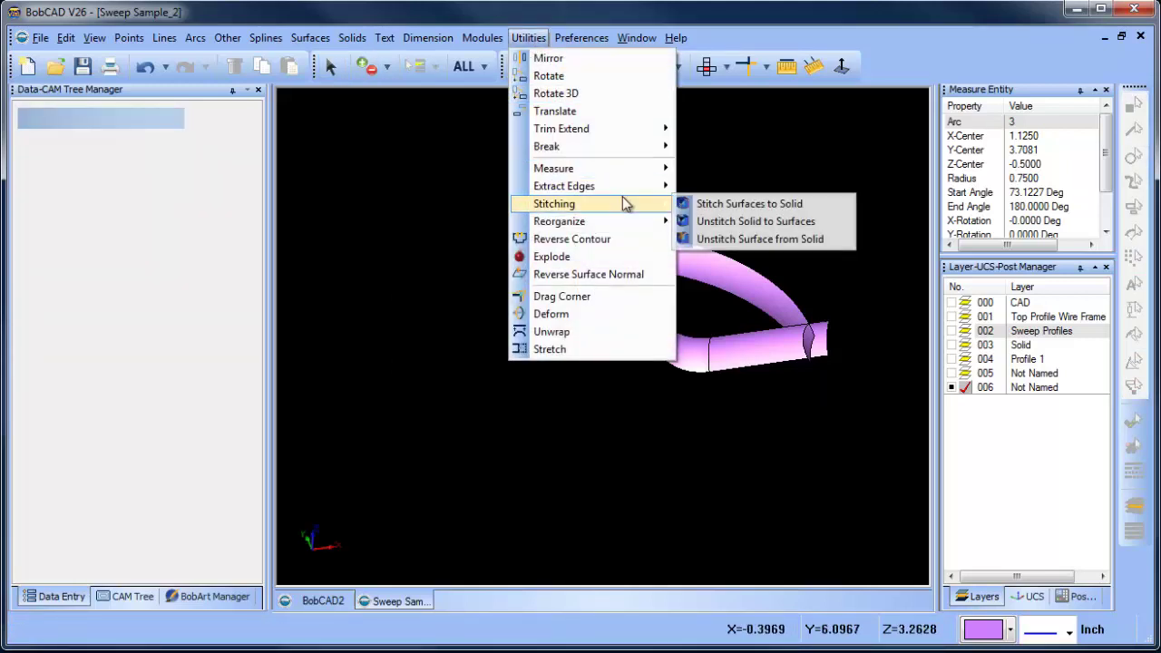
{"action": "left_click", "coordinate": [735, 224]}
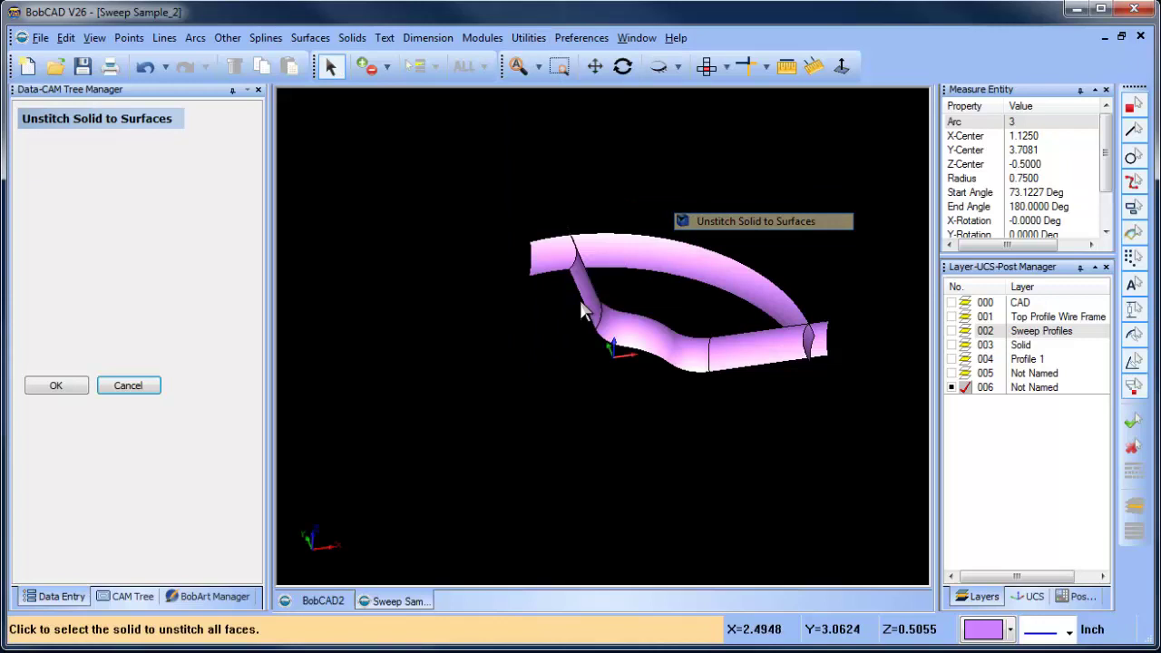
{"action": "right_click", "coordinate": [425, 265]}
{"action": "left_click", "coordinate": [467, 296]}
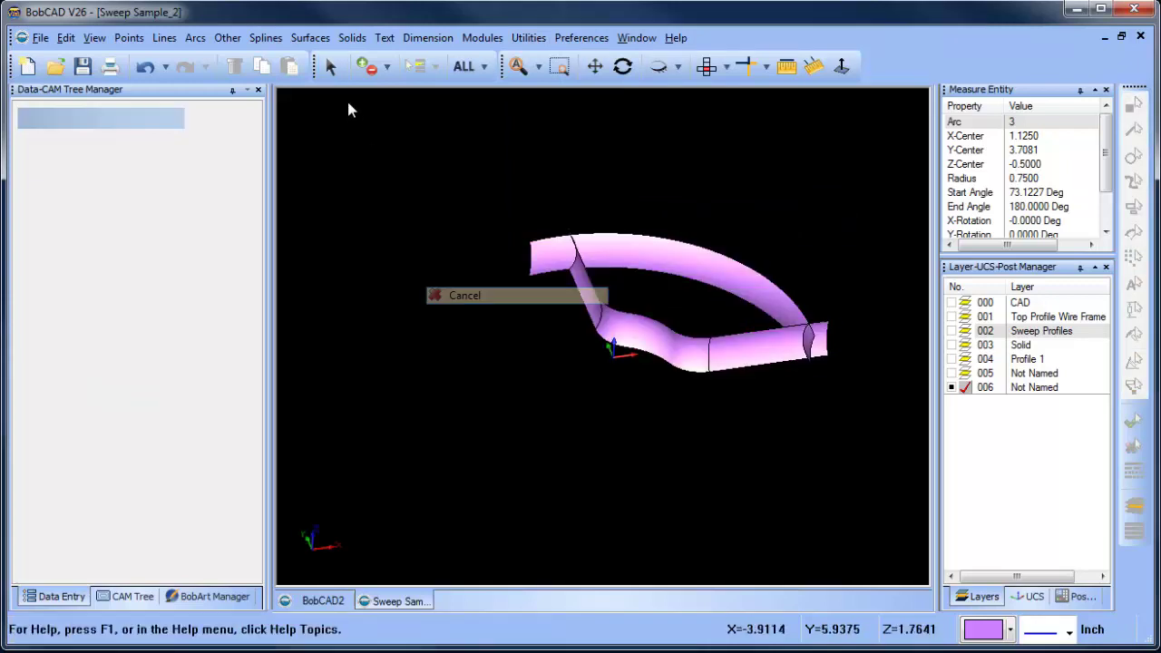
- Delete the left and right end-cap faces of the sweep
{"action": "left_click", "coordinate": [538, 263]}
{"action": "left_click", "coordinate": [813, 343]}
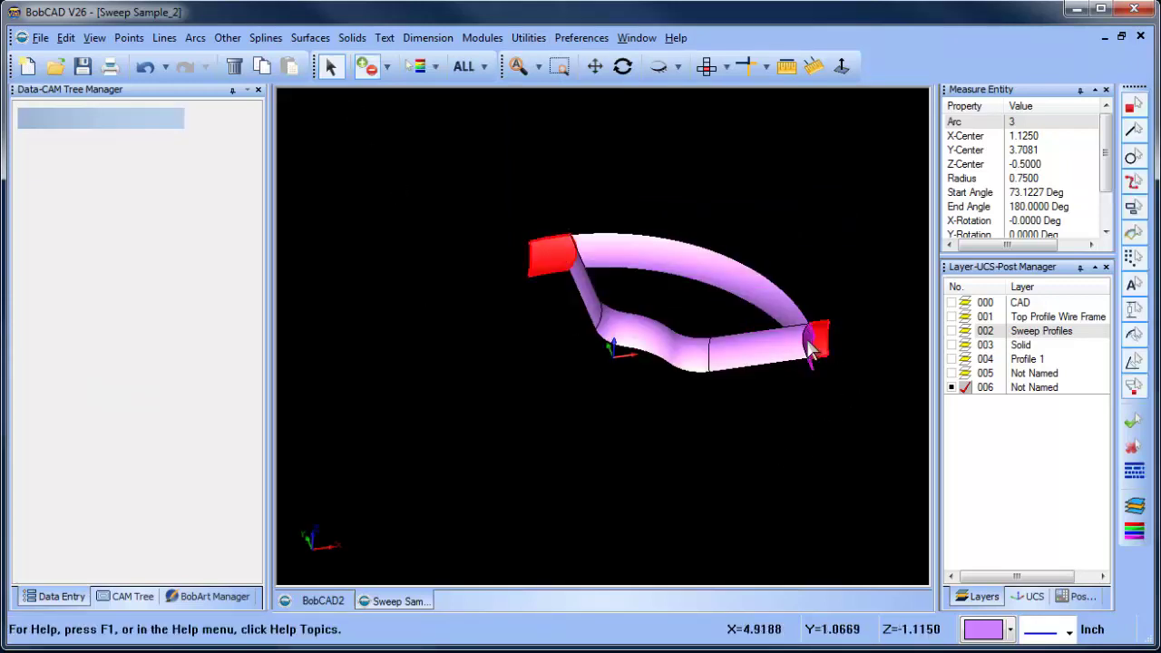
{"action": "left_click", "coordinate": [844, 371]}
- Orbit the model to a top-down oblique view to check the open band ends
{"action": "middle_click_drag", "start_coordinate": [701, 301], "coordinate": [678, 175]}
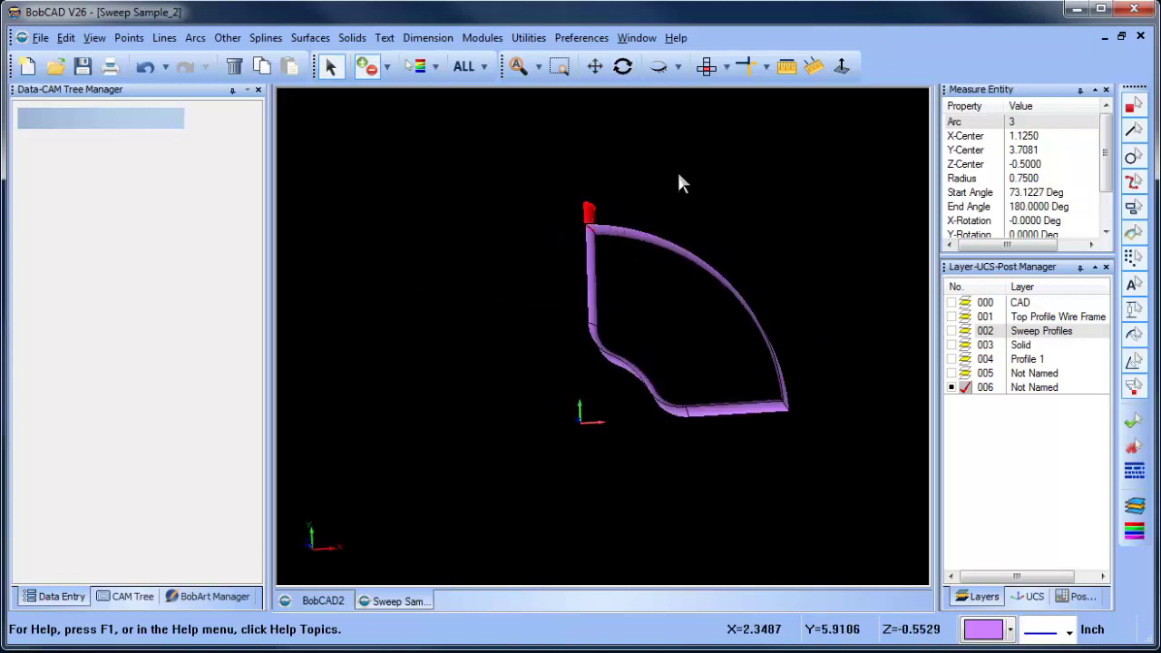
{"action": "middle_click_drag", "start_coordinate": [659, 357], "coordinate": [716, 305]}
{"action": "right_click", "coordinate": [515, 299]}
{"action": "left_click", "coordinate": [562, 329]}
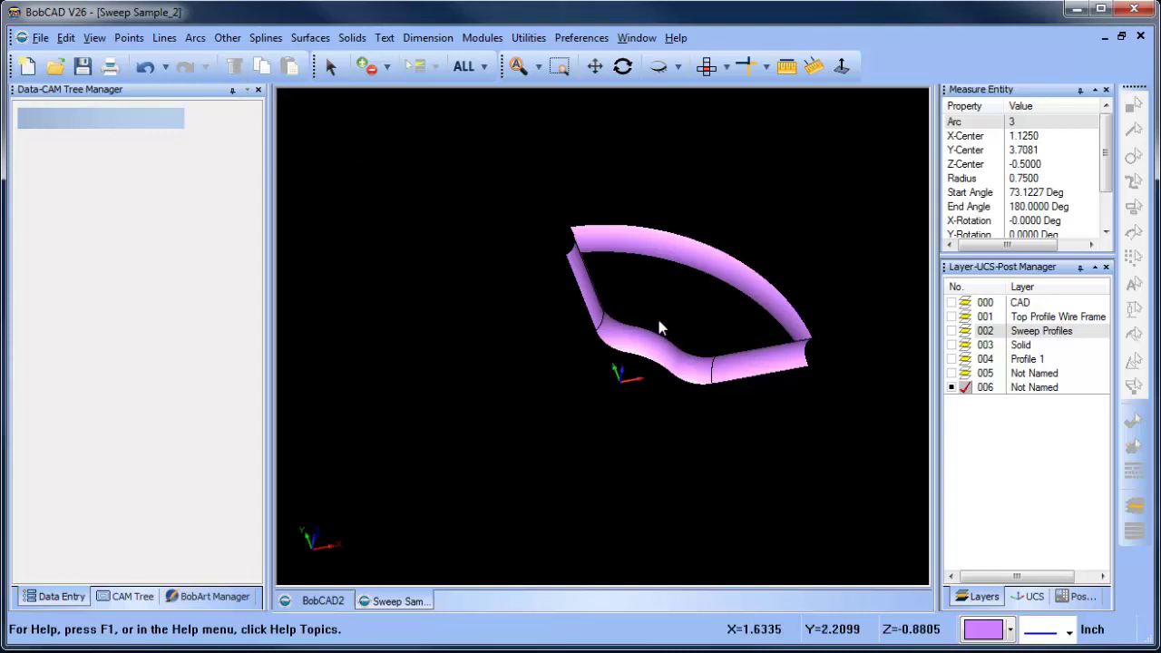
{"action": "right_click", "coordinate": [470, 259]}
{"action": "left_click", "coordinate": [522, 290]}
{"action": "left_click", "coordinate": [622, 66]}
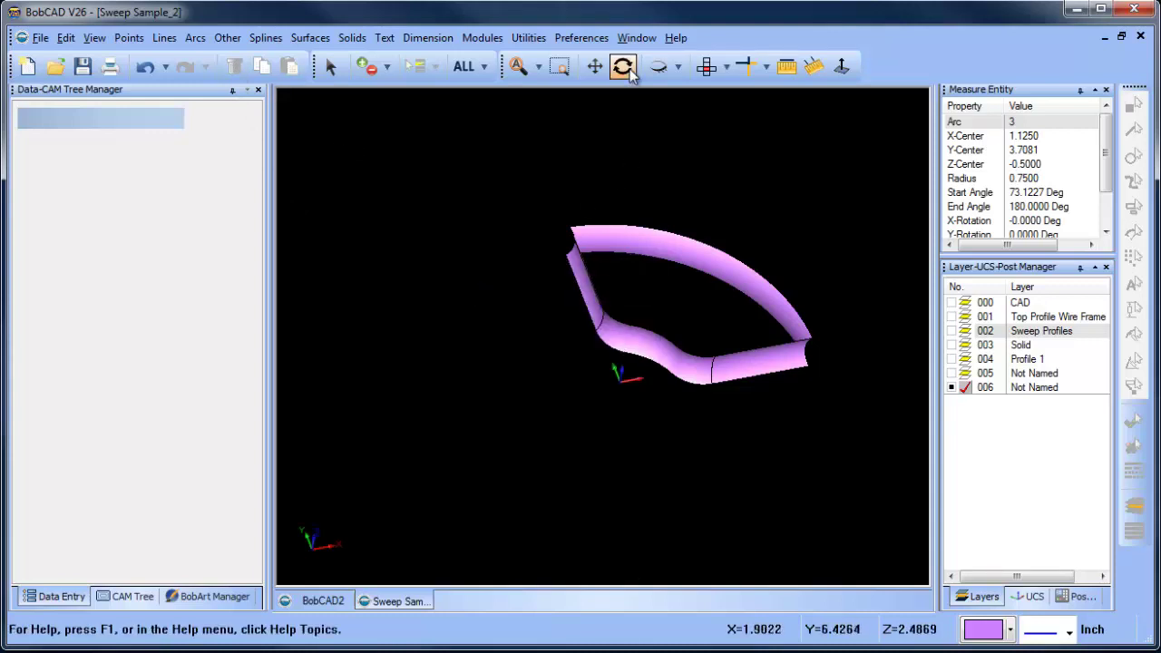
{"action": "left_click_drag", "start_coordinate": [674, 402], "coordinate": [639, 247]}
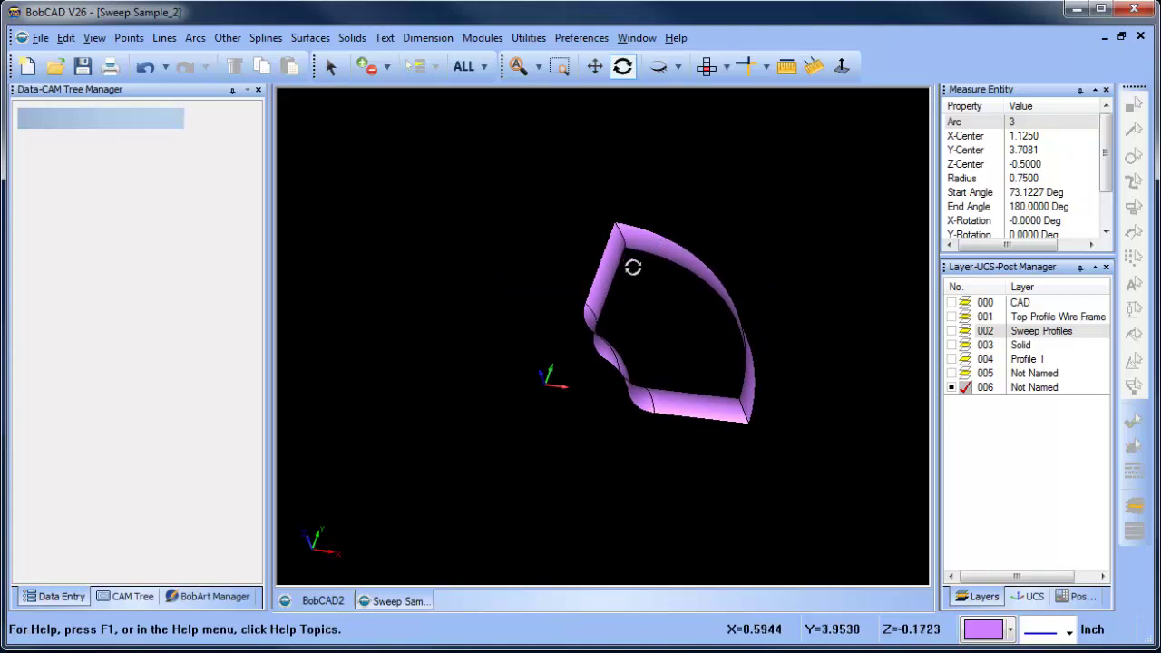
- Fillet the straight pocket-side wall to the outer arc surface with radius 0.75
{"action": "left_click", "coordinate": [352, 37]}
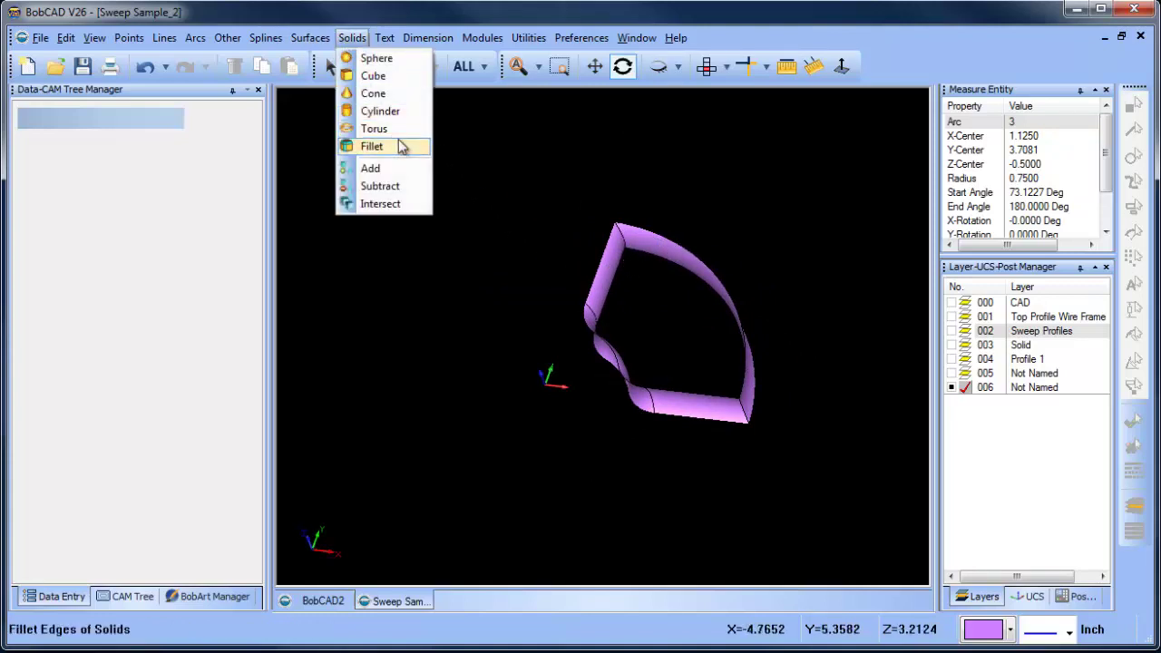
{"action": "mouse_move", "coordinate": [316, 43]}
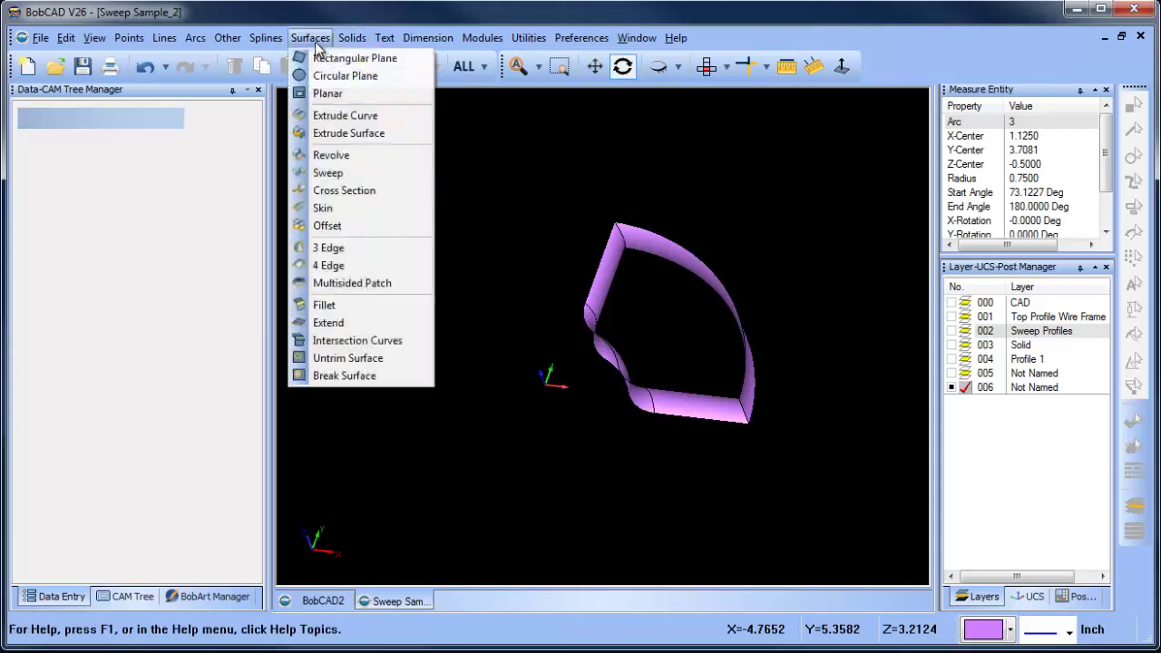
{"action": "left_click", "coordinate": [367, 305]}
{"action": "double_click", "coordinate": [102, 270]}
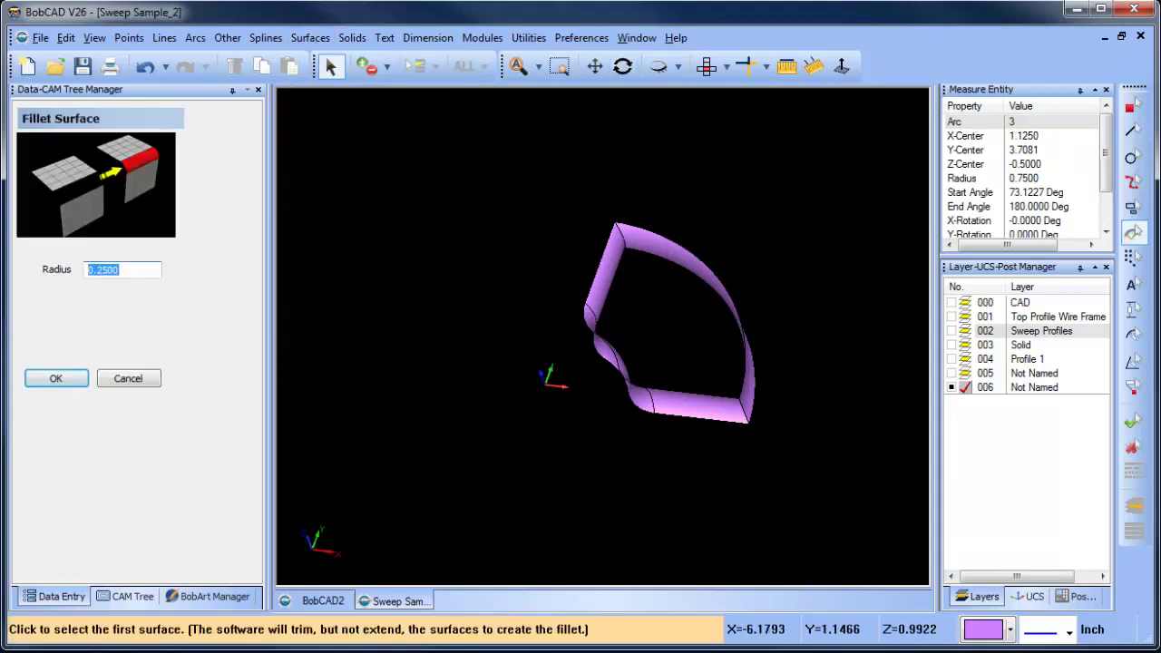
{"action": "type", "text": ".75"}
{"action": "key", "text": "Return"}
{"action": "left_click", "coordinate": [631, 248]}
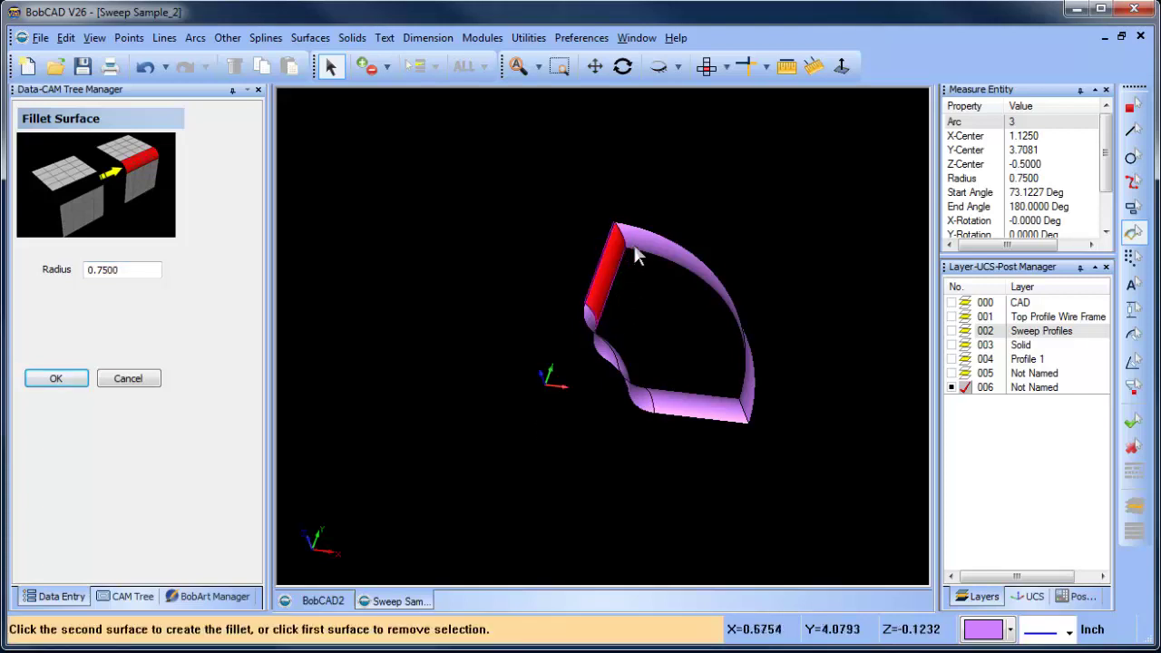
{"action": "left_click", "coordinate": [620, 343]}
{"action": "middle_click_drag", "start_coordinate": [629, 512], "coordinate": [646, 321]}
{"action": "right_click", "coordinate": [732, 174]}
{"action": "left_click", "coordinate": [762, 204]}
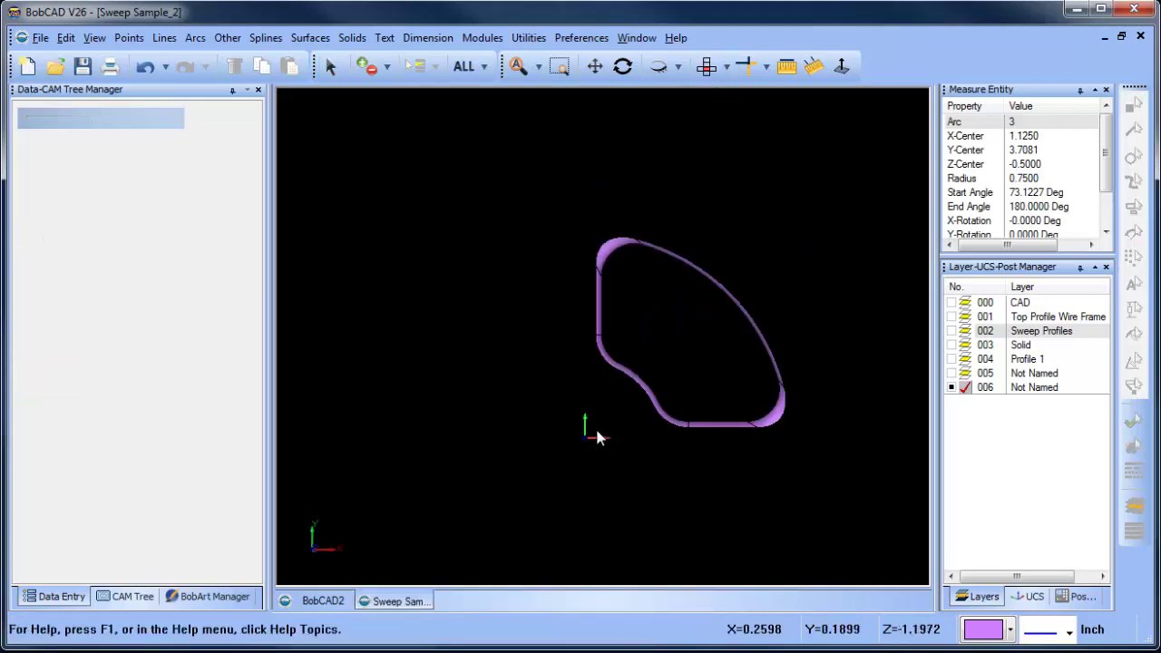
{"action": "middle_click_drag", "start_coordinate": [598, 435], "coordinate": [623, 420]}
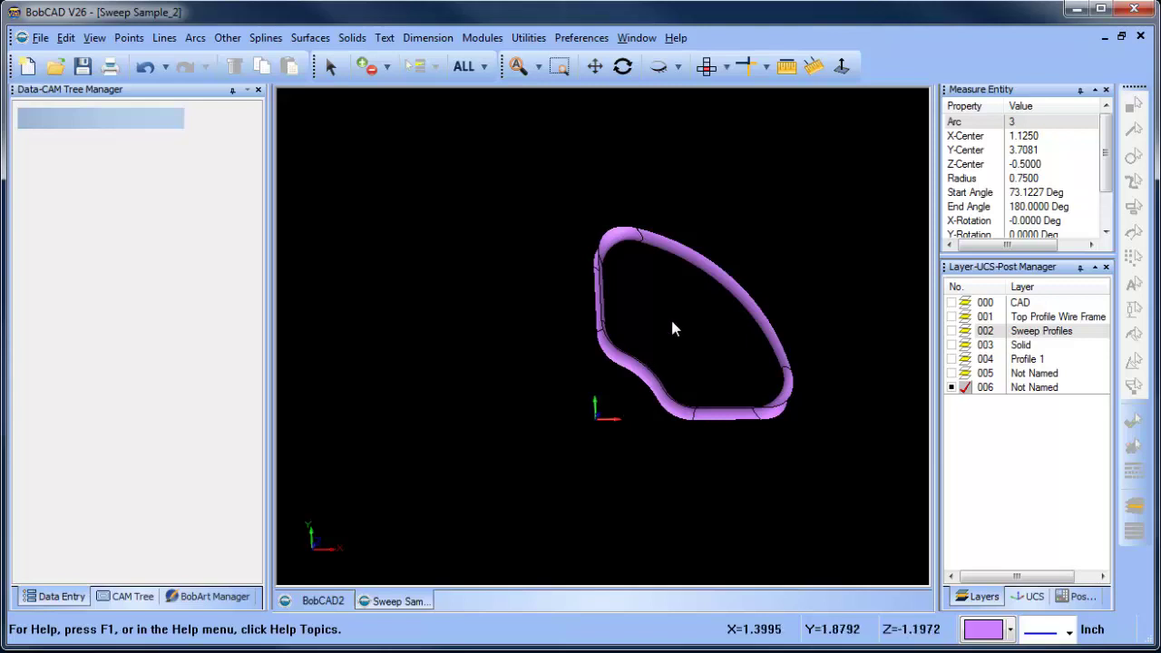
{"action": "left_click", "coordinate": [622, 67]}
{"action": "left_click_drag", "start_coordinate": [685, 363], "coordinate": [710, 197]}
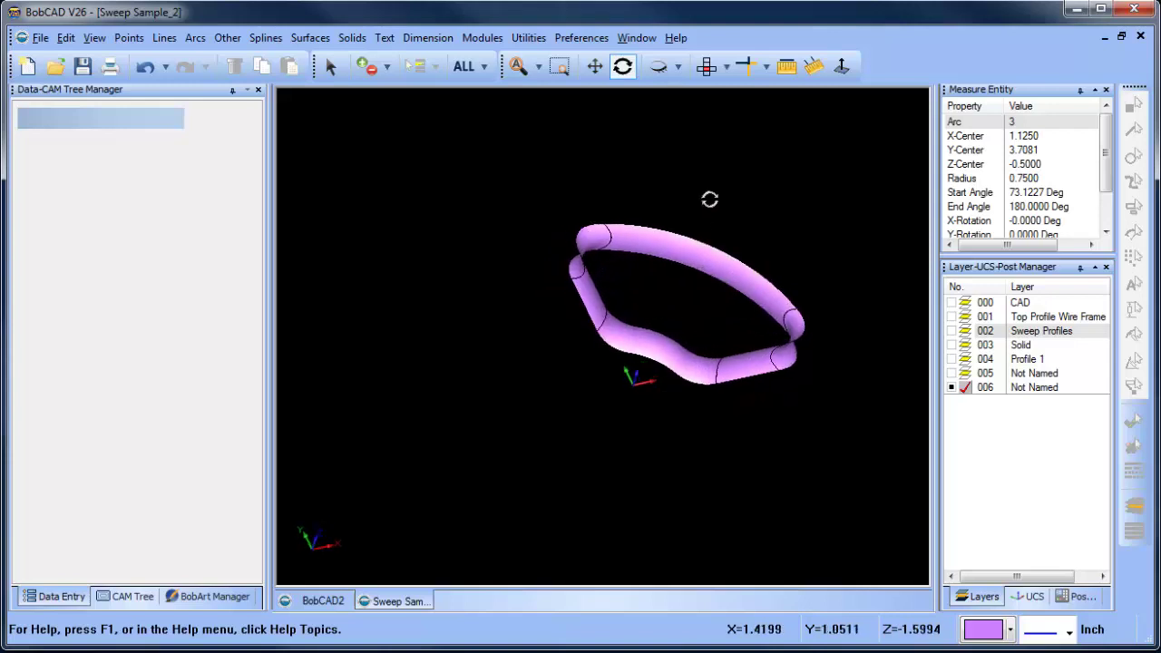
{"action": "left_click_drag", "start_coordinate": [736, 119], "coordinate": [723, 269]}
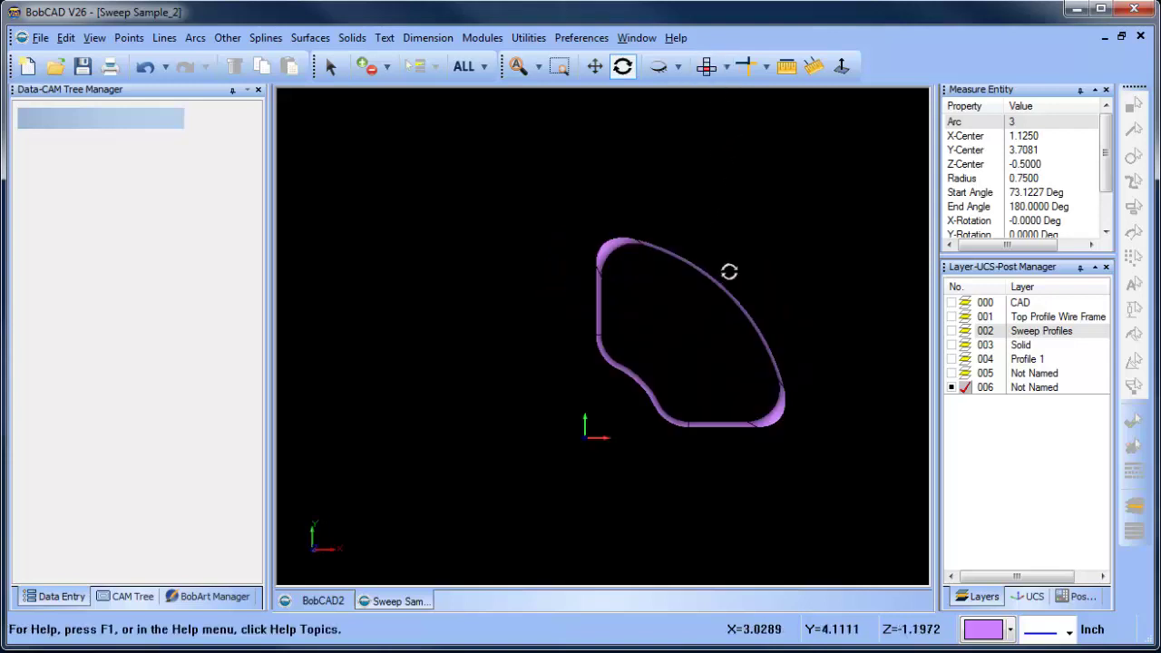